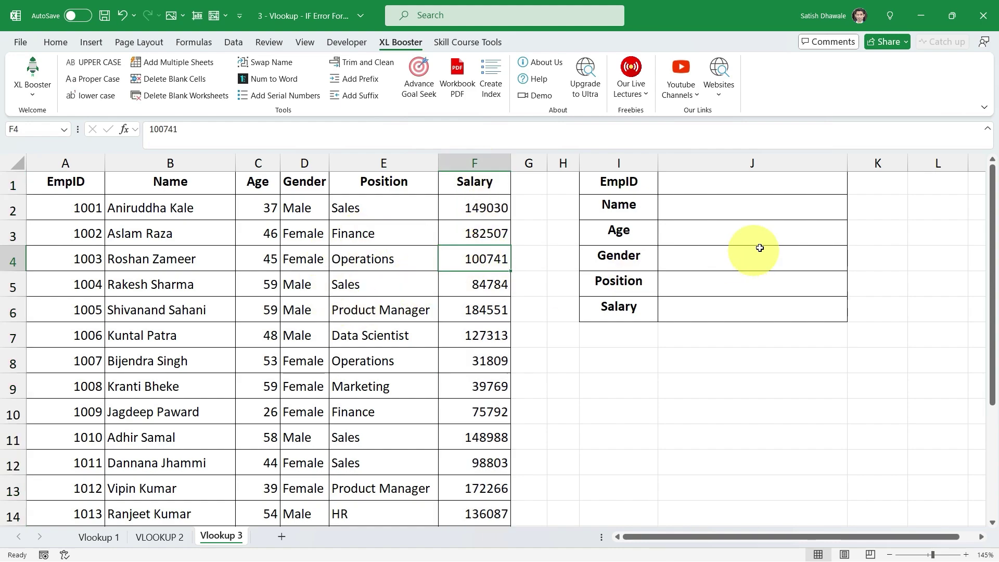
- Enter 1001 as the EmpID in J1 and review the panel's Name–Salary labels and empty value cells
click(745, 187)
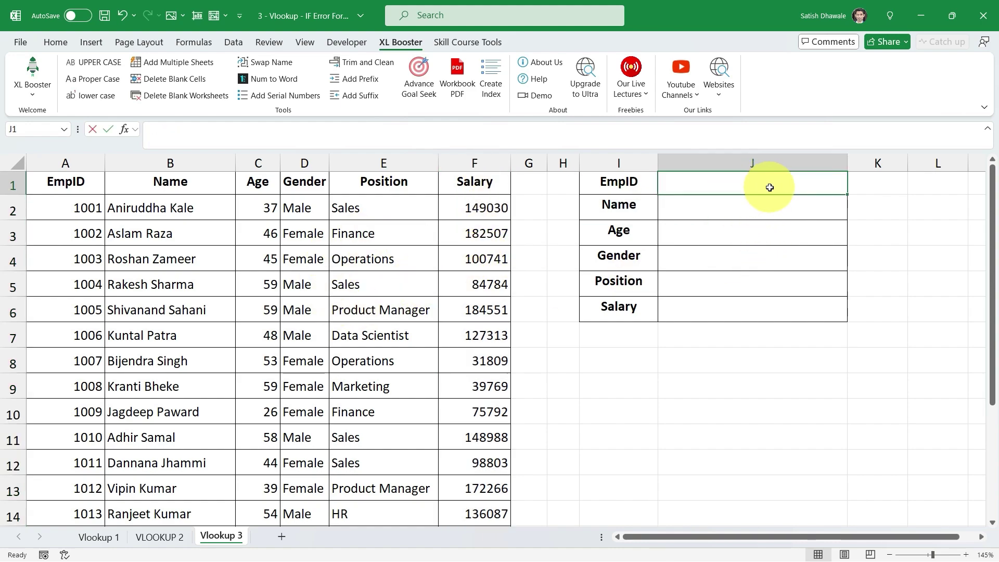
text(1001)
key(Return)
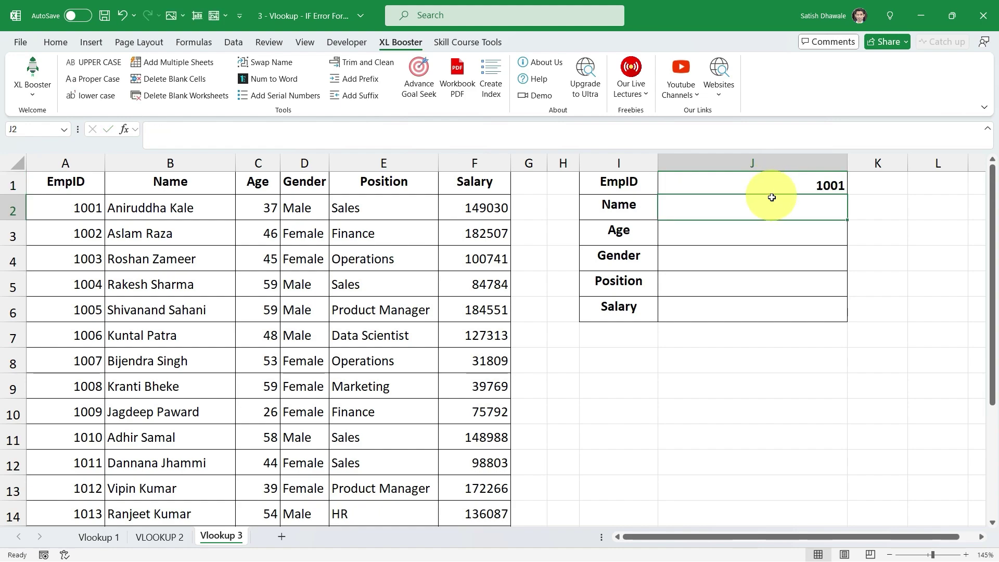
drag(779, 205, 757, 308)
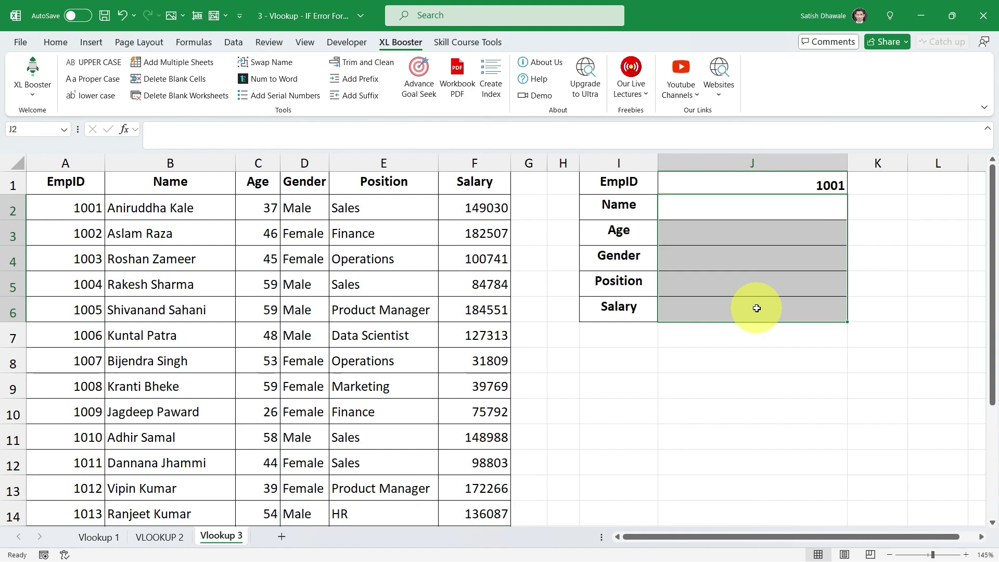
drag(616, 206, 622, 306)
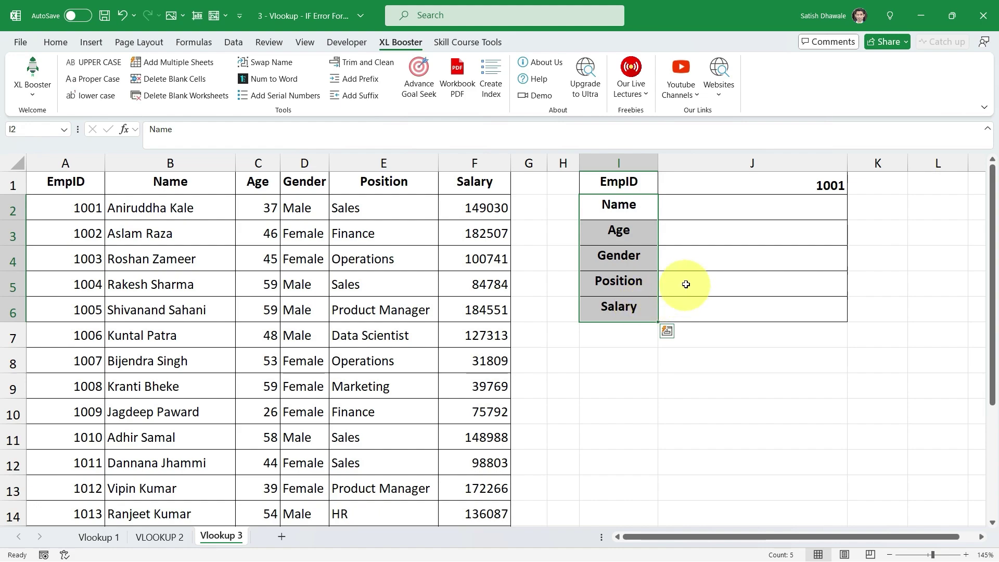
click(702, 256)
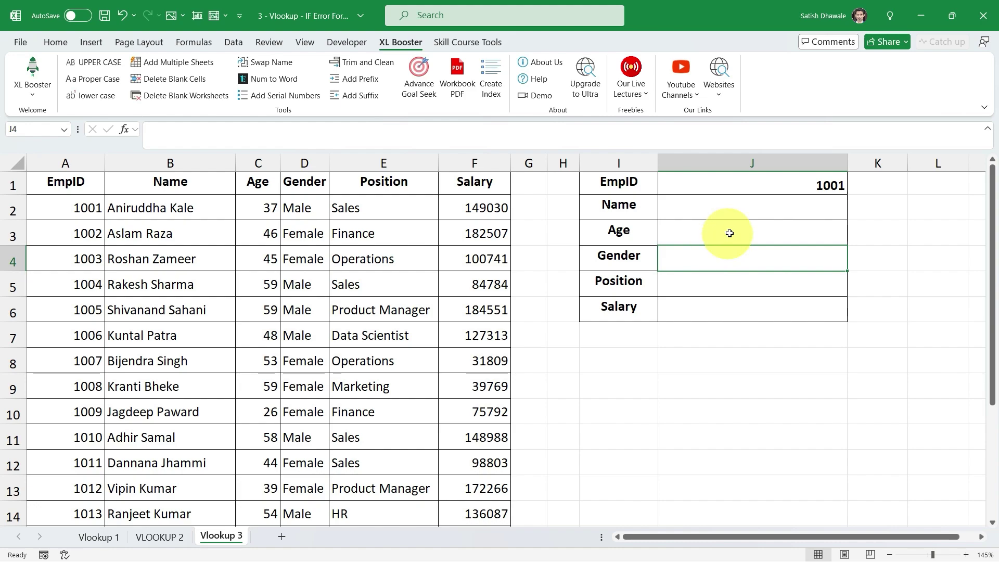
click(762, 208)
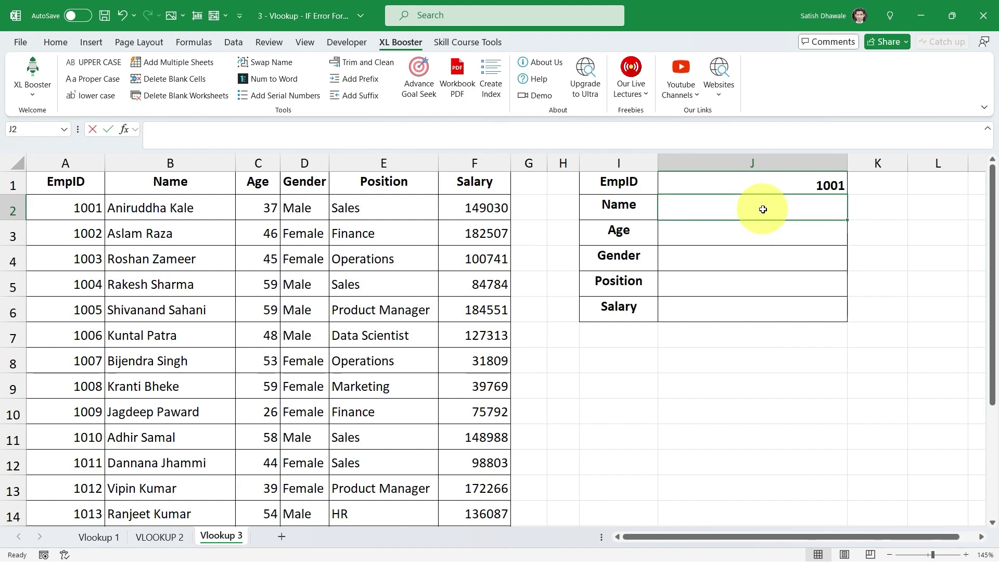
- Start J2's formula as =VLOOKUP($J$1, using the absolute EmpID reference as lookup value
text(=)
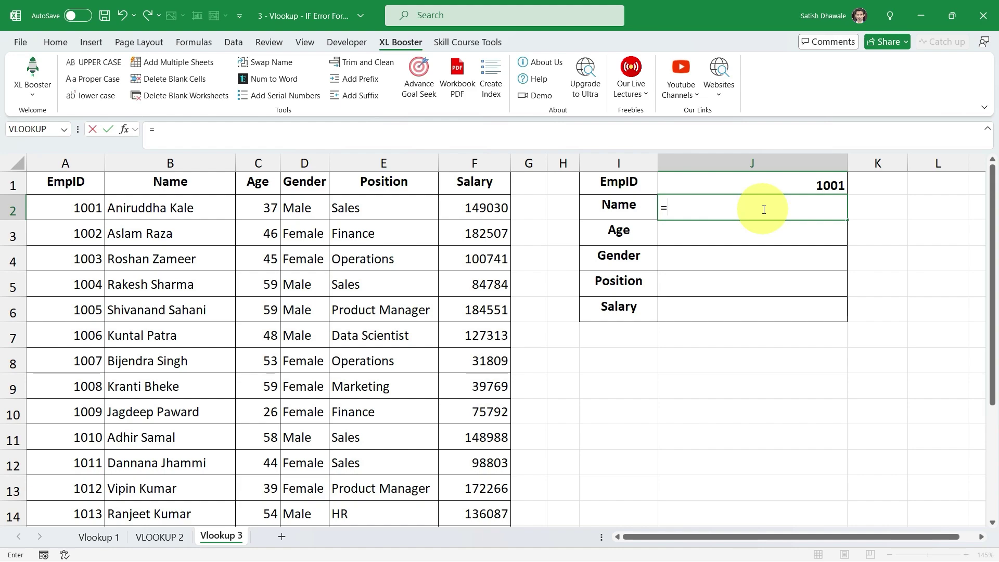
text(vl)
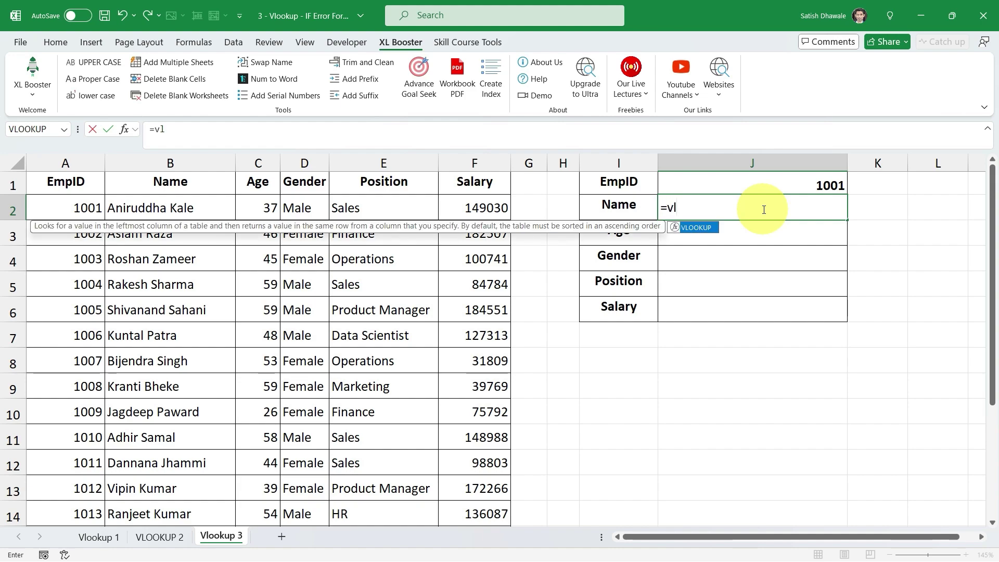
key(Tab)
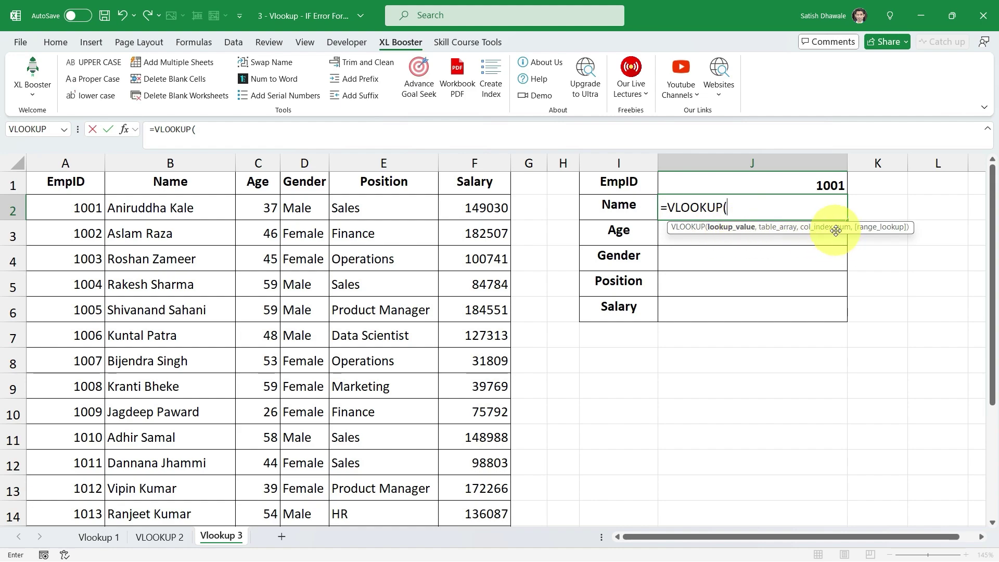
click(784, 183)
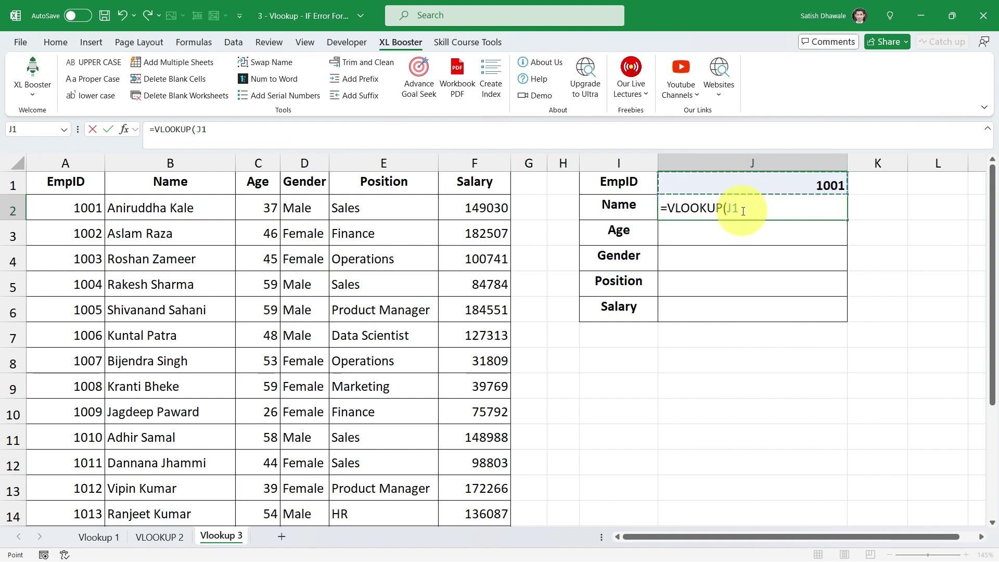
key(F4)
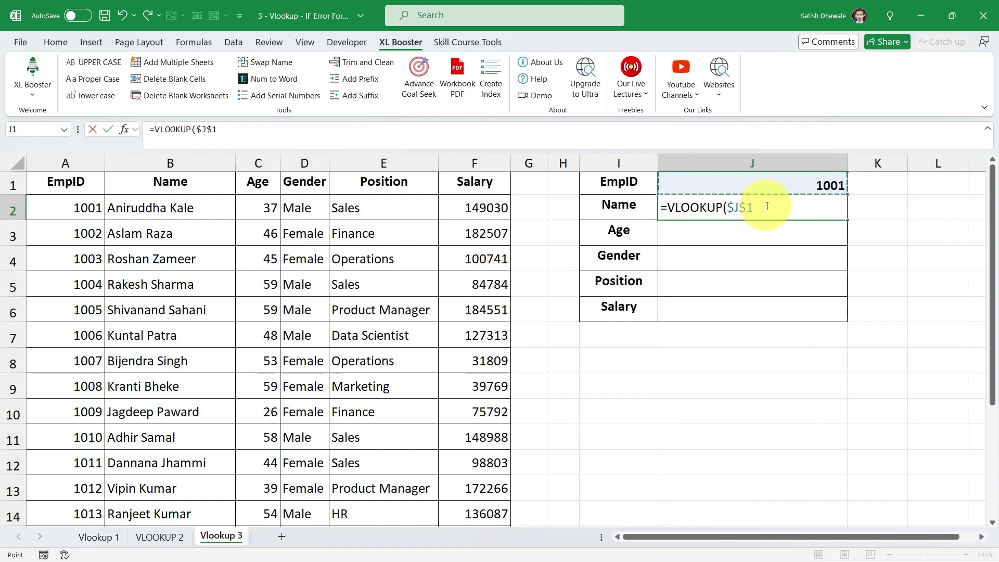
click(762, 208)
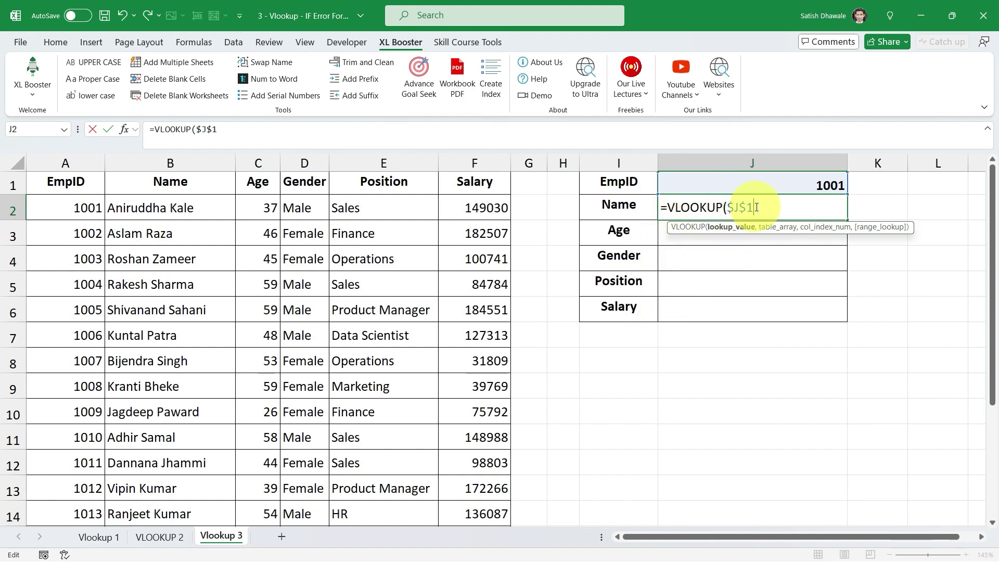
text(,)
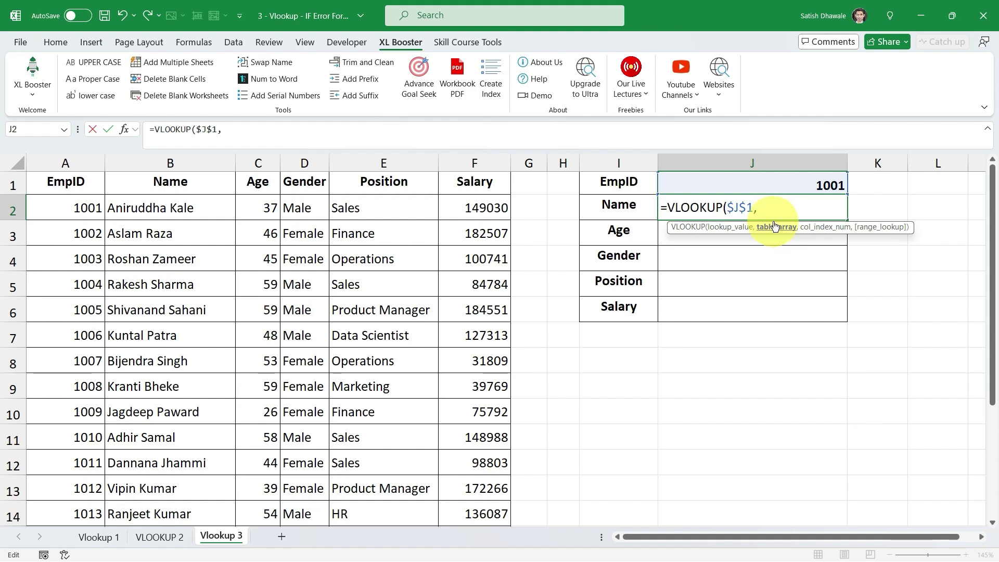
- Add columns A:F as the table array and column index 2 to J2's VLOOKUP
drag(79, 161, 465, 164)
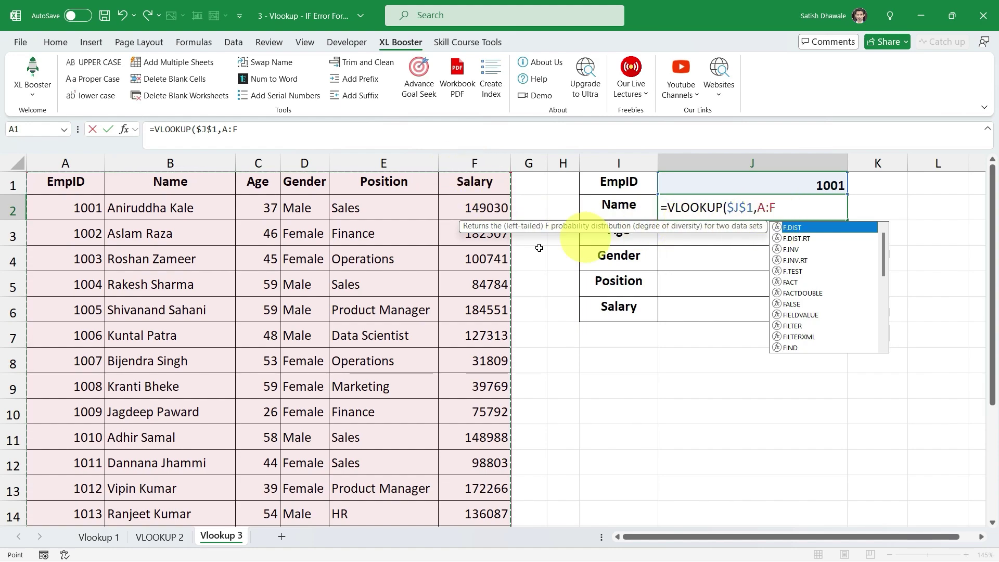
scroll(196, 326, down, 2)
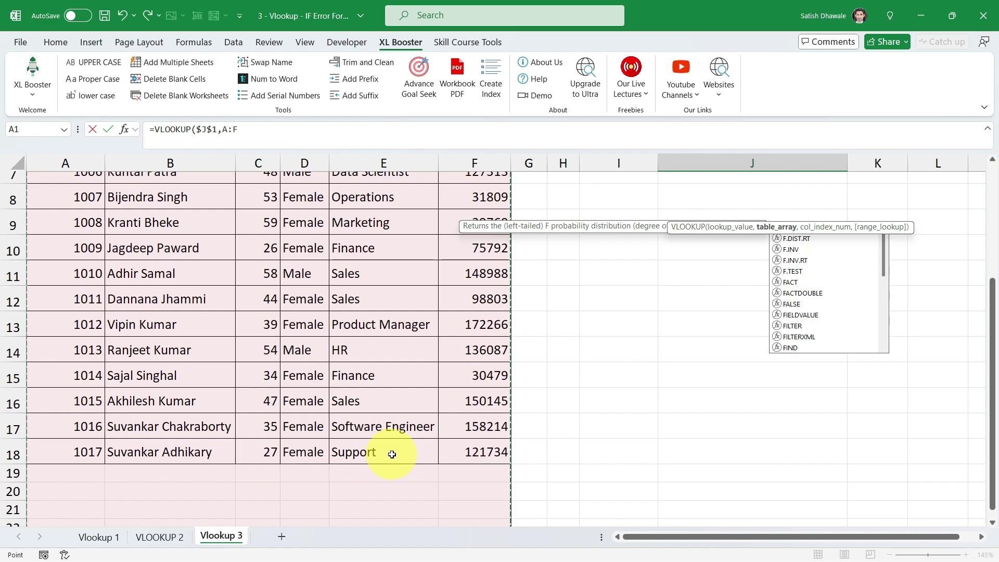
scroll(392, 454, up, 2)
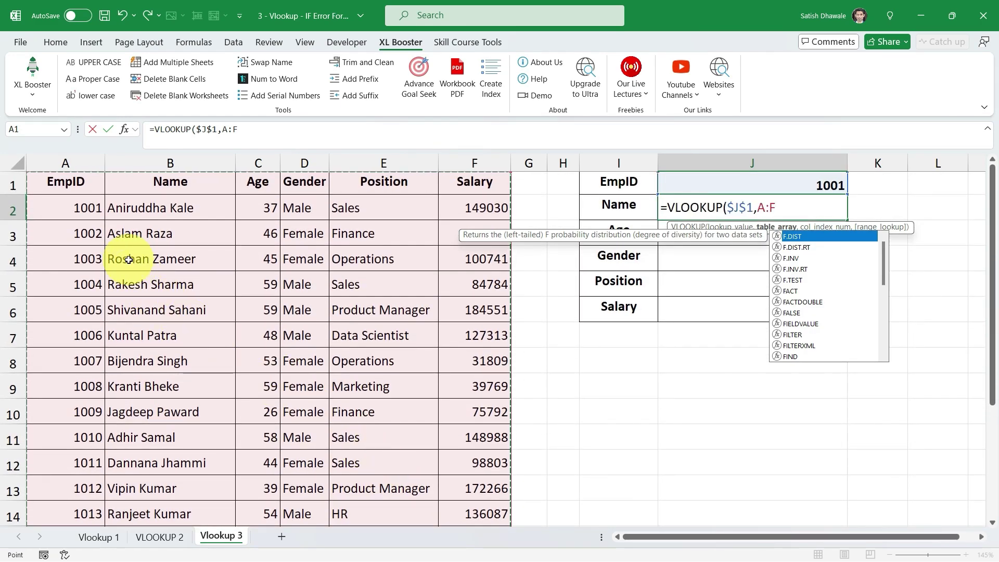
scroll(182, 312, down, 2)
scroll(214, 339, up, 2)
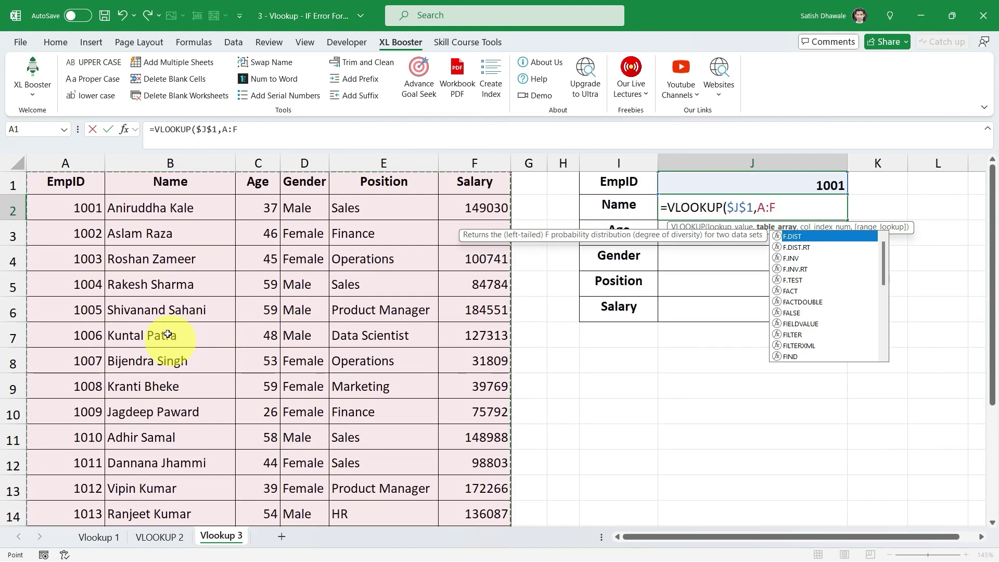
scroll(122, 229, down, 2)
scroll(482, 454, up, 2)
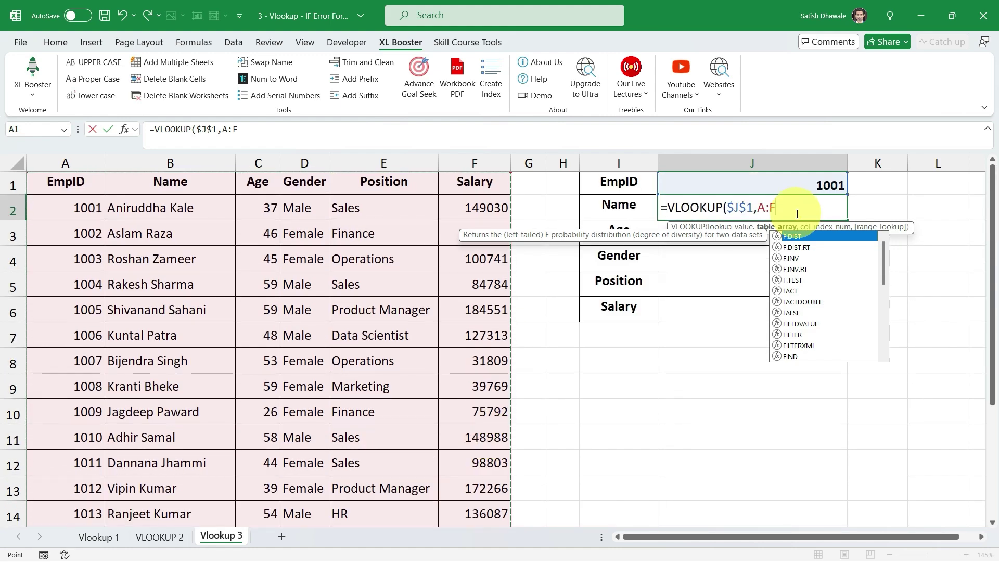
text(,2)
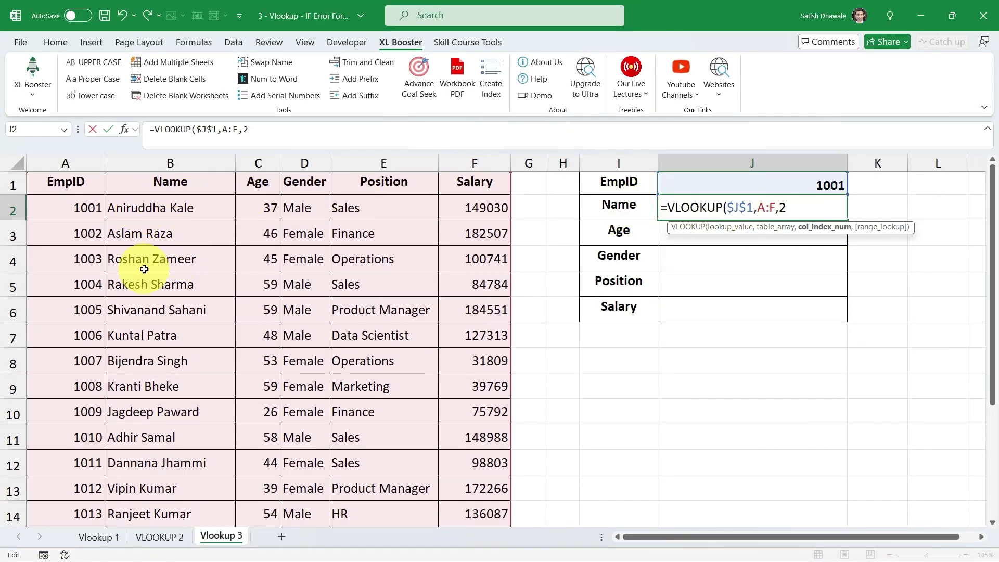
- Replace the fixed column index 2 with row() in J2's VLOOKUP formula
click(817, 227)
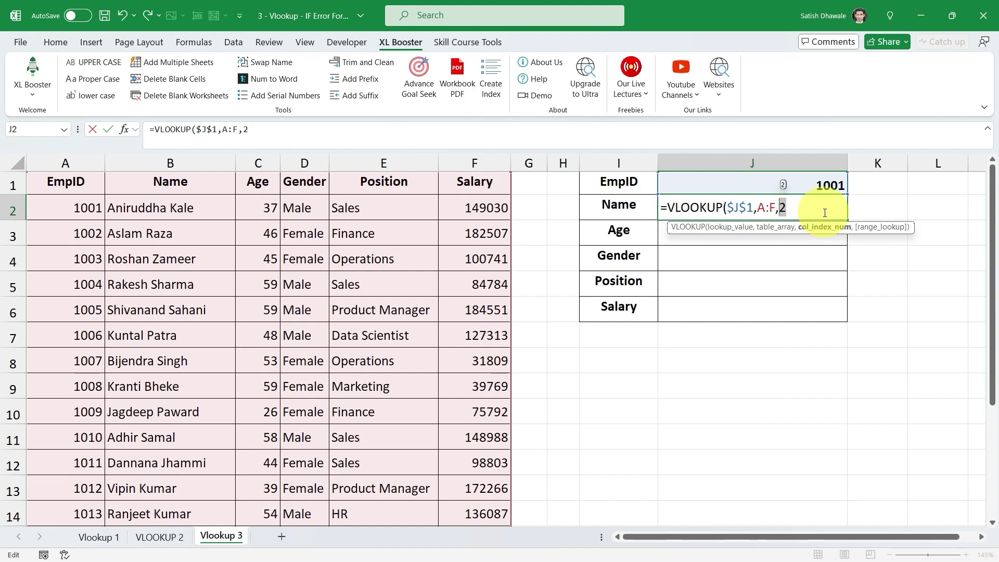
text(row())
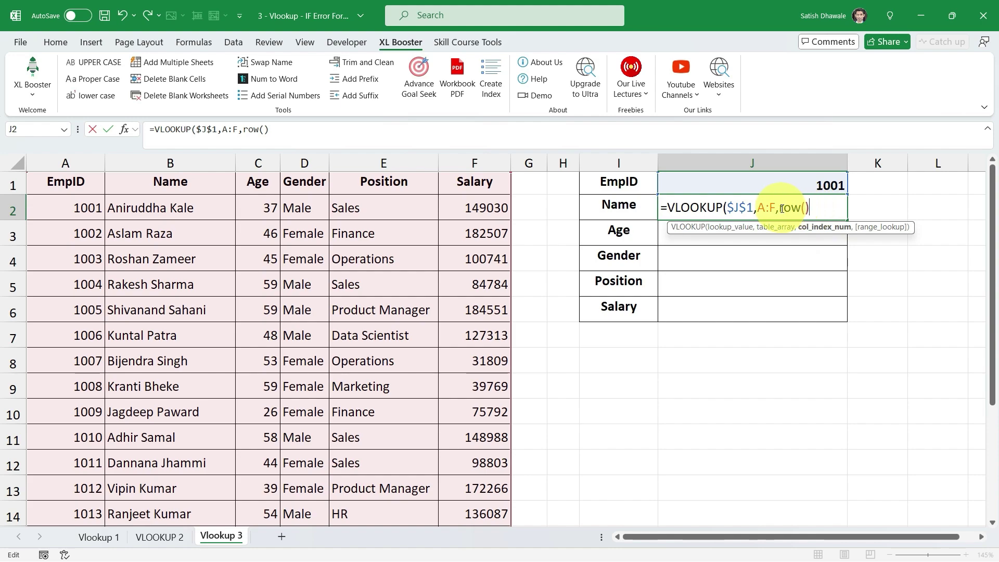
drag(780, 208, 813, 209)
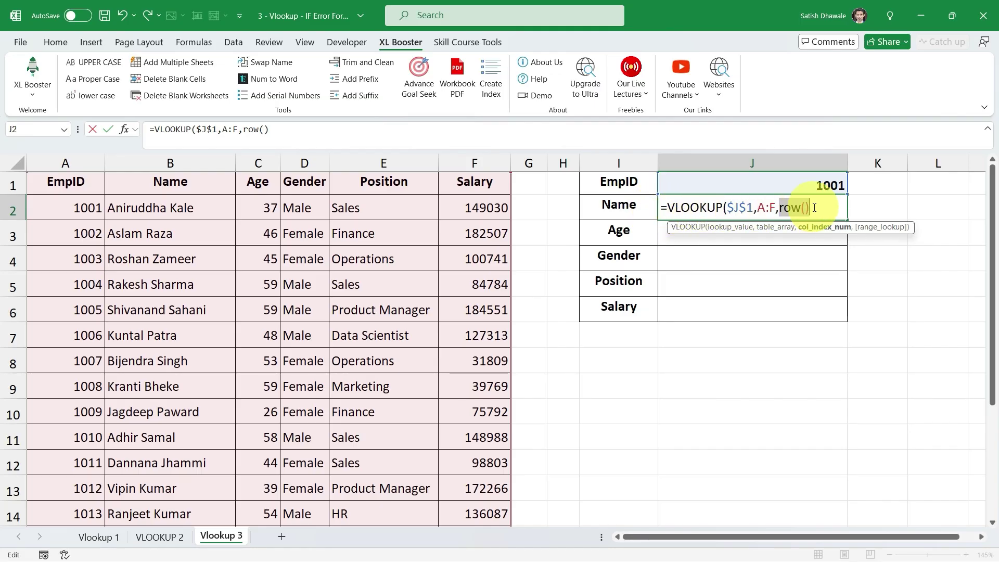
click(812, 203)
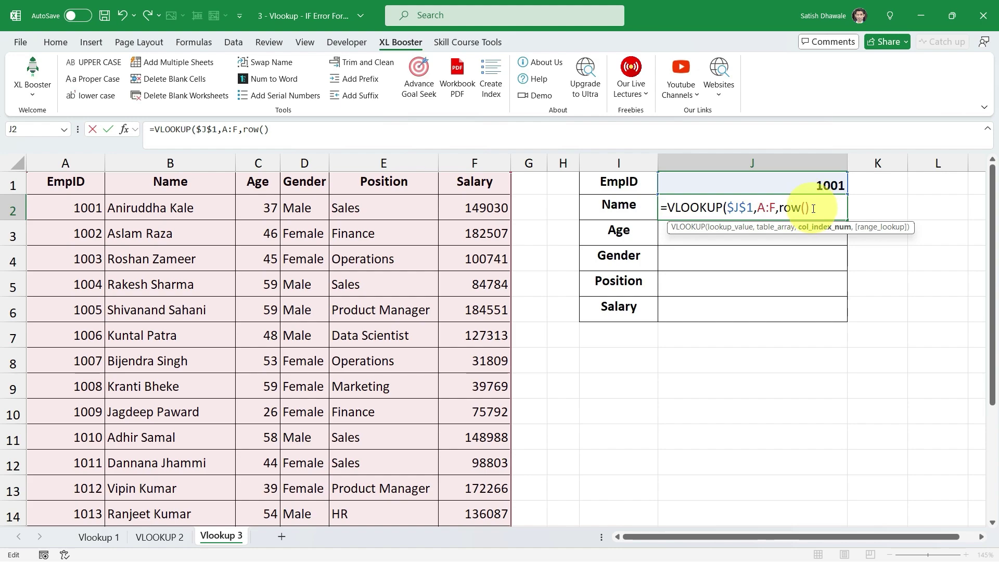
drag(814, 208, 779, 209)
- Complete J2 as =VLOOKUP($J$1,A:F,row(),0) with exact match and enter it
text(,)
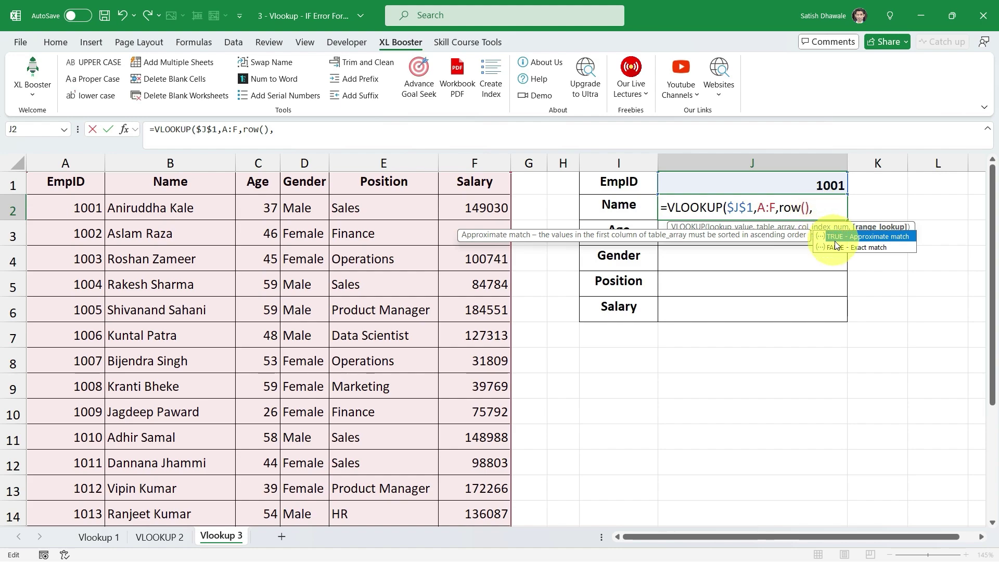
key(Escape)
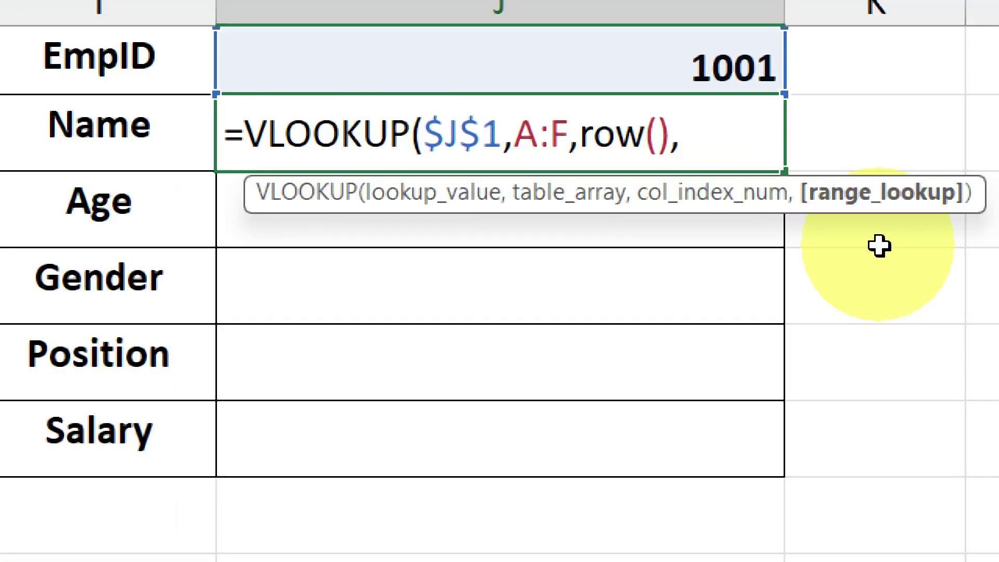
key(BackSpace)
text(,)
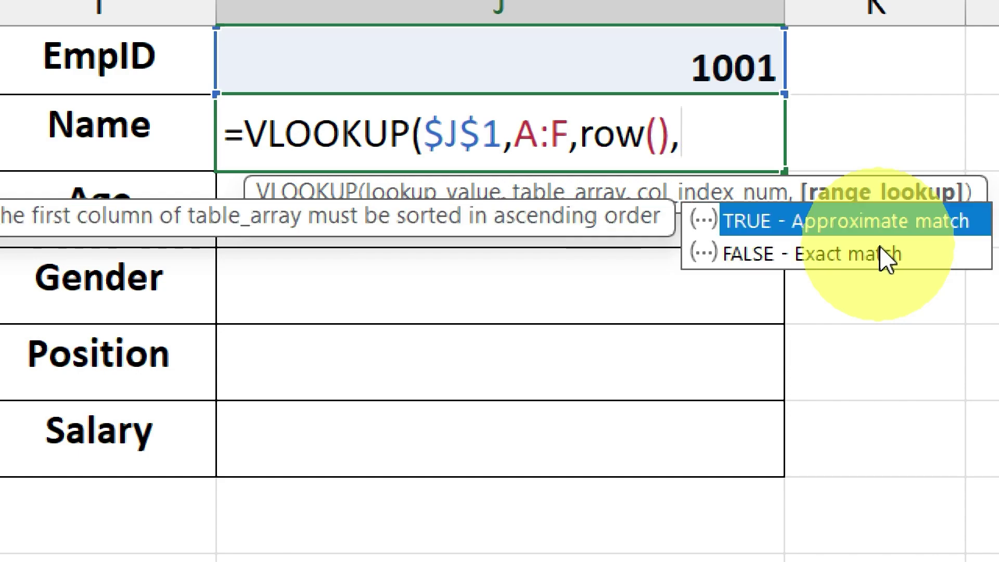
key(Escape)
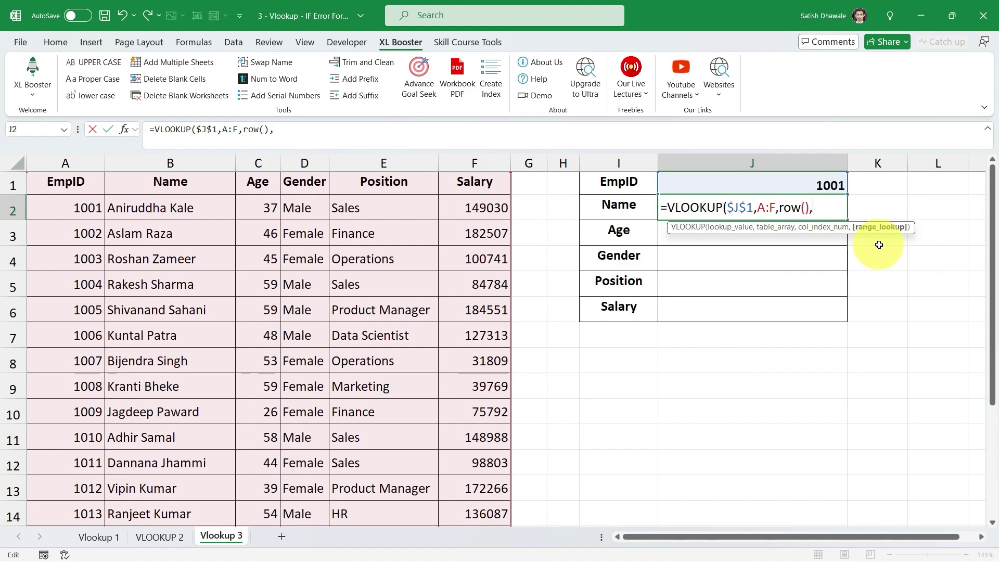
text(0)
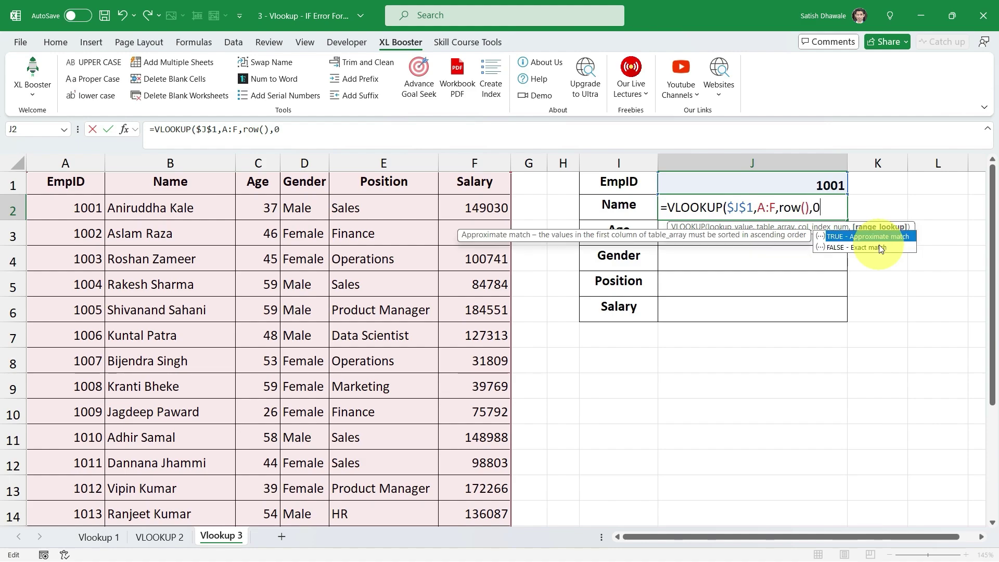
text())
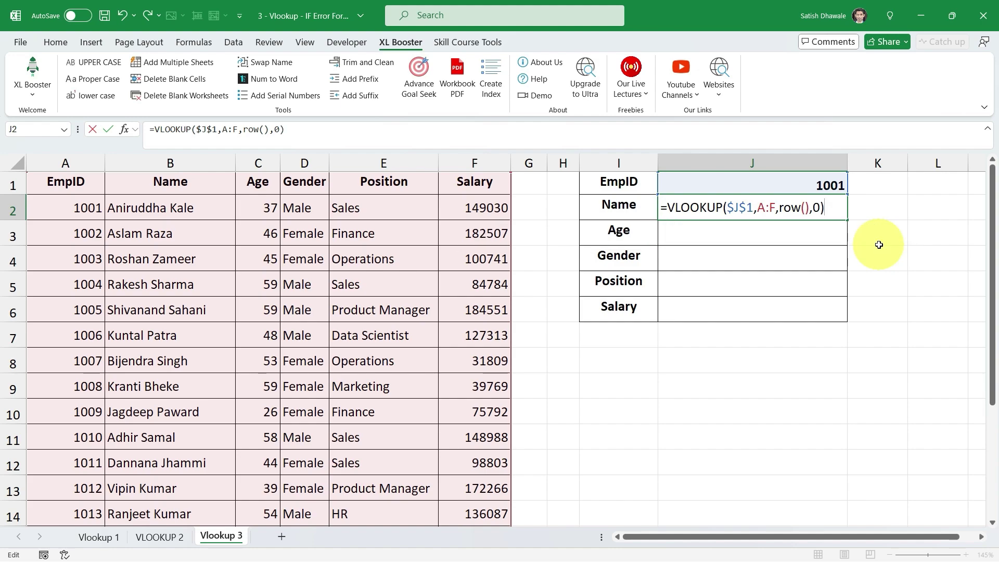
key(Return)
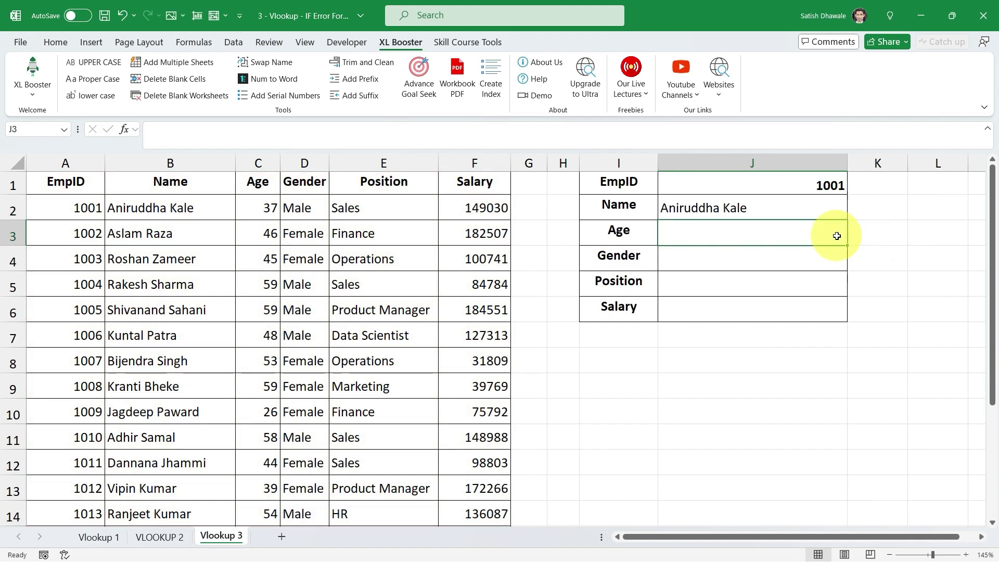
- Fill J2's formula down to J6, showing Age 37, Male, Sales and 149030
click(823, 210)
drag(848, 220, 835, 319)
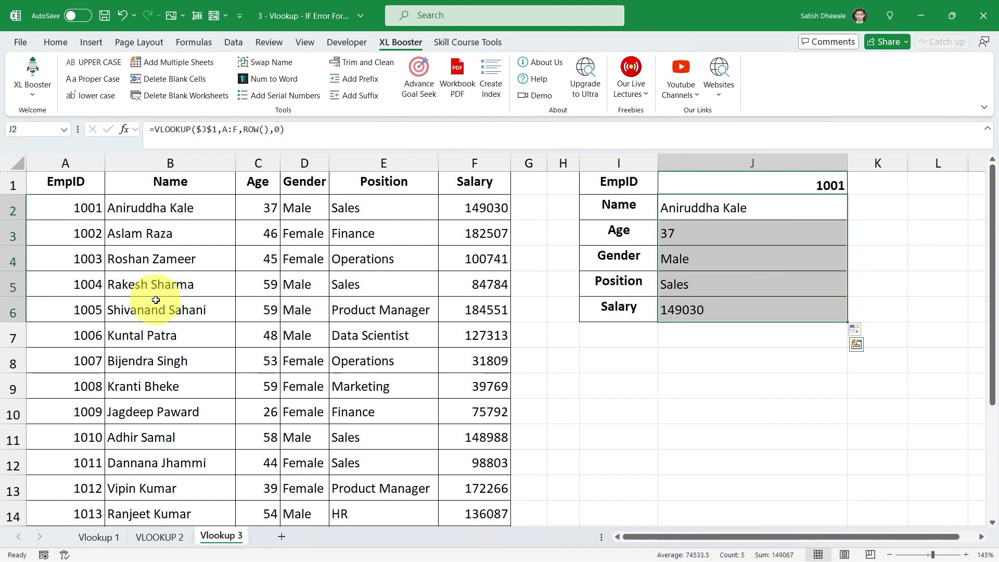
scroll(155, 307, down, 4)
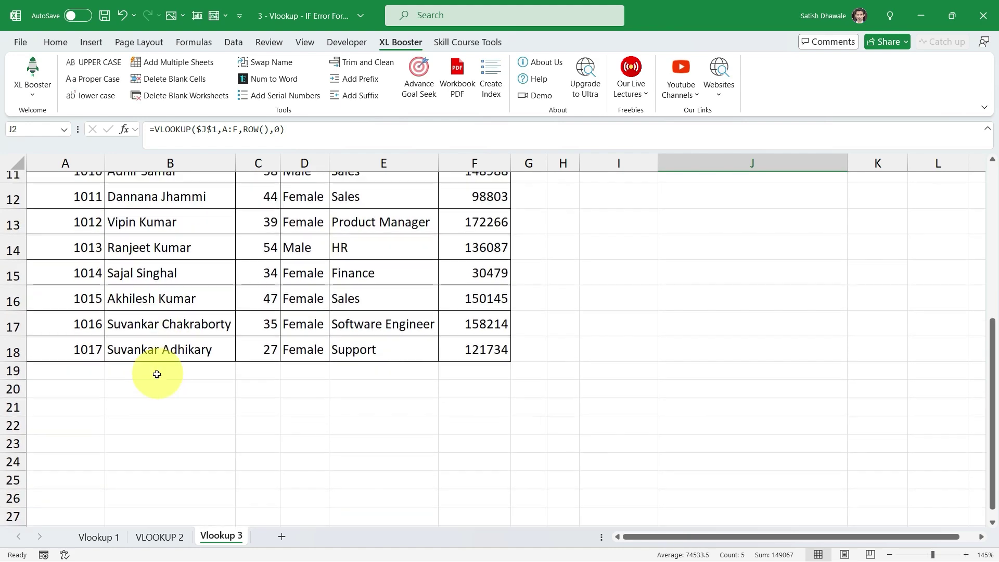
- Change the EmpID in J1 to 1017, the last record, and review its returned details
drag(83, 346, 470, 344)
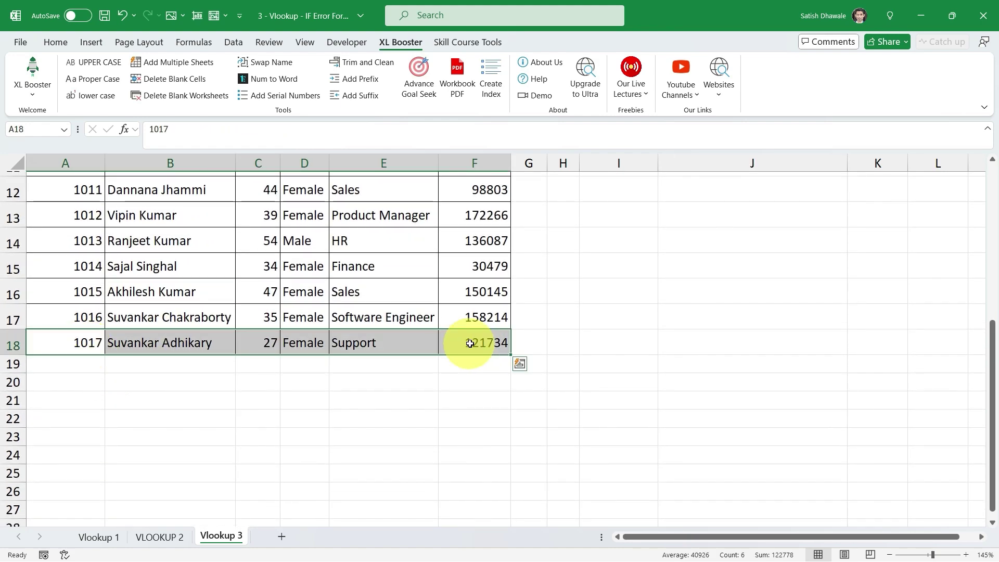
scroll(471, 343, up, 4)
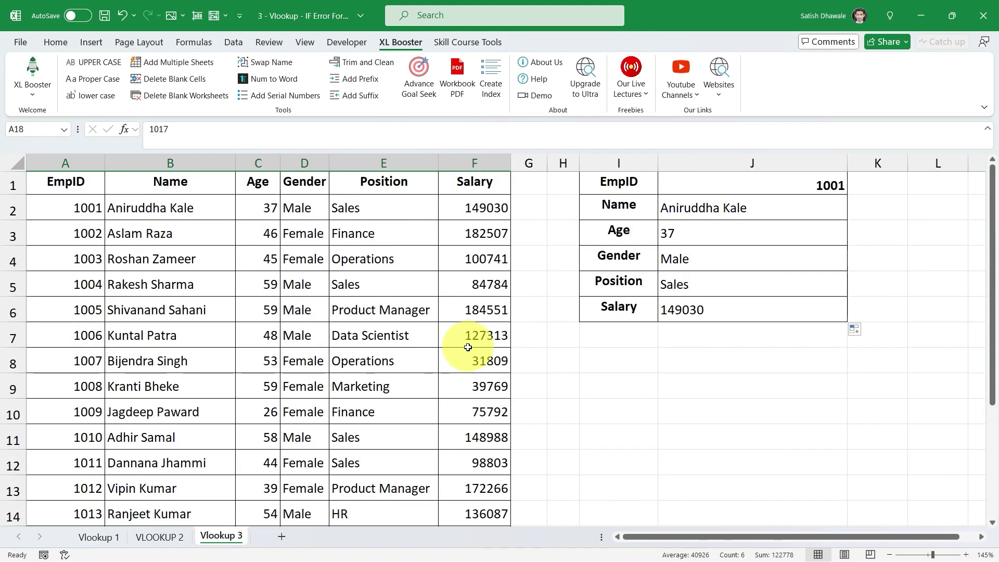
click(809, 188)
double_click(809, 188)
text(1017)
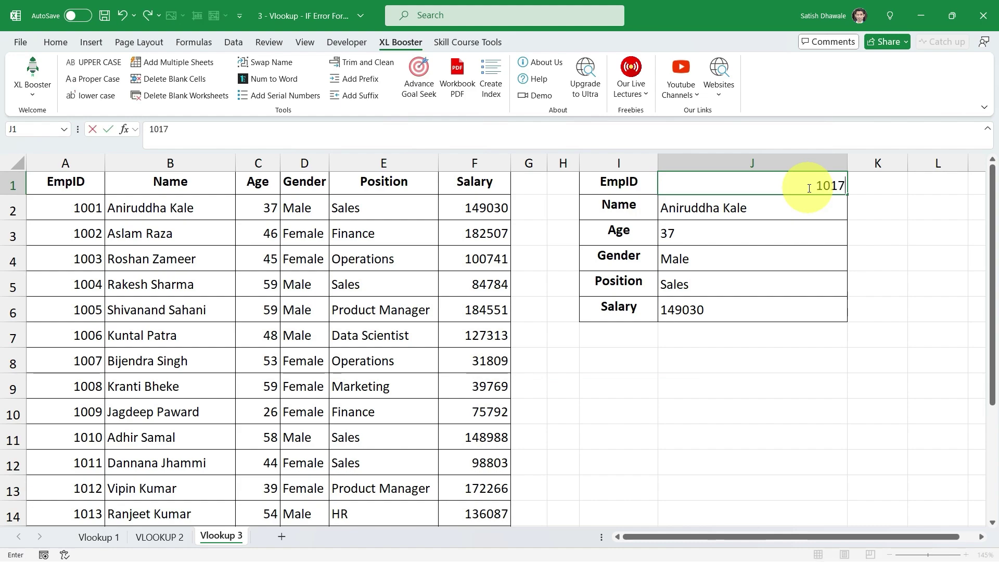
key(Return)
drag(779, 203, 756, 297)
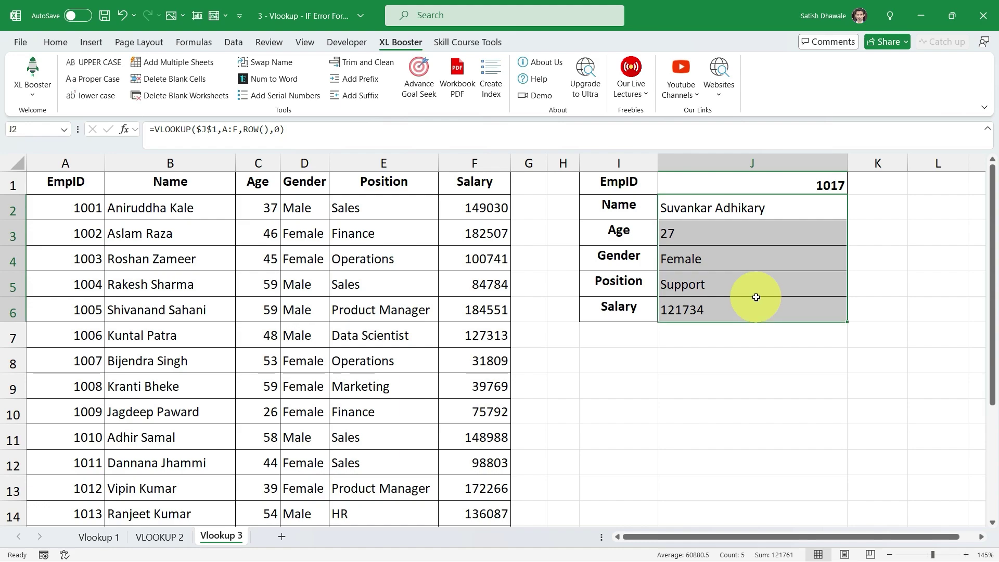
click(785, 182)
- Enter 1018, an ID missing from the table, as the EmpID in J1
double_click(789, 183)
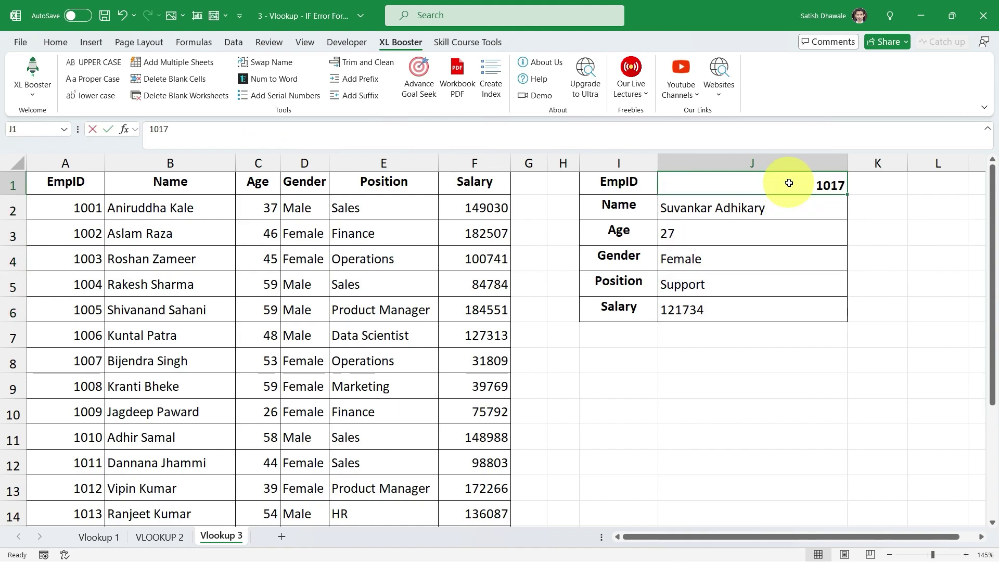
text(1018)
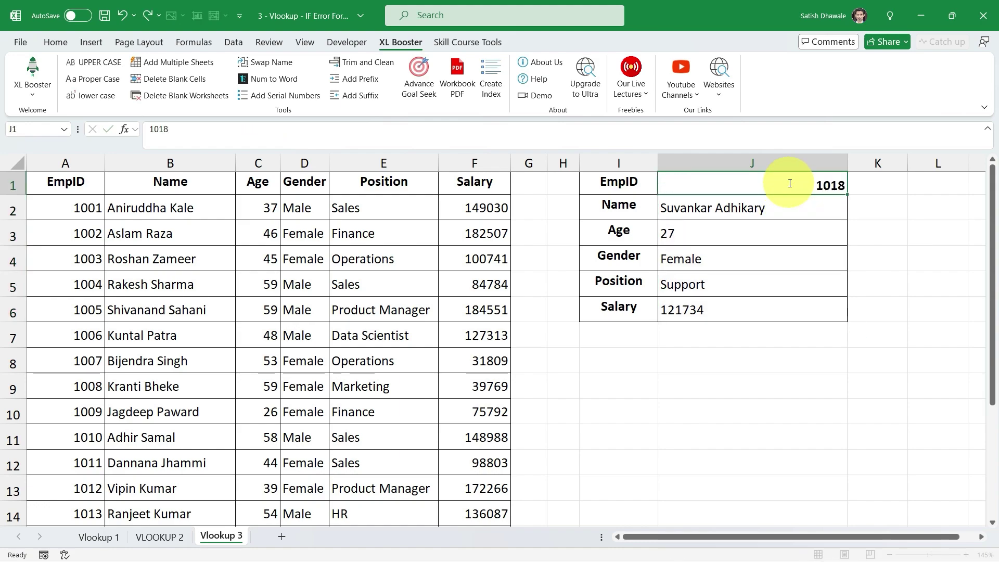
key(Return)
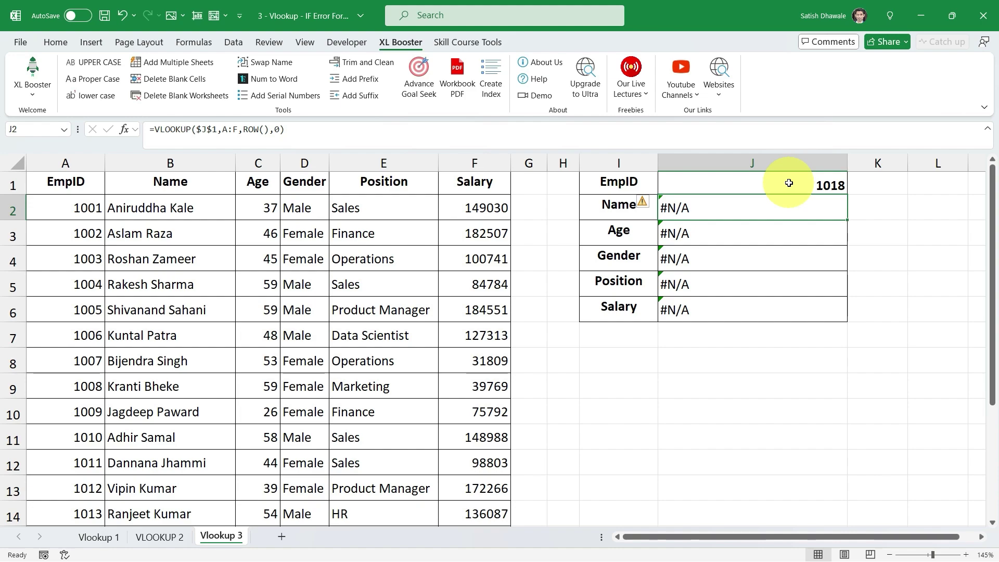
- Select the table A1:F to show it ends at 1017, then review the #N/A results
click(65, 185)
key(ctrl+shift+Down)
key(ctrl+shift+Right)
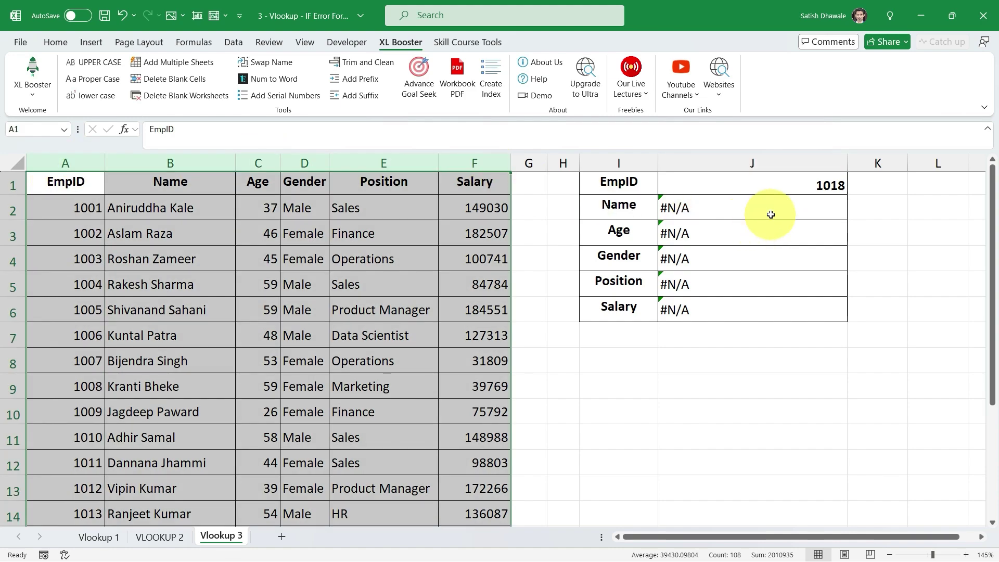
click(777, 188)
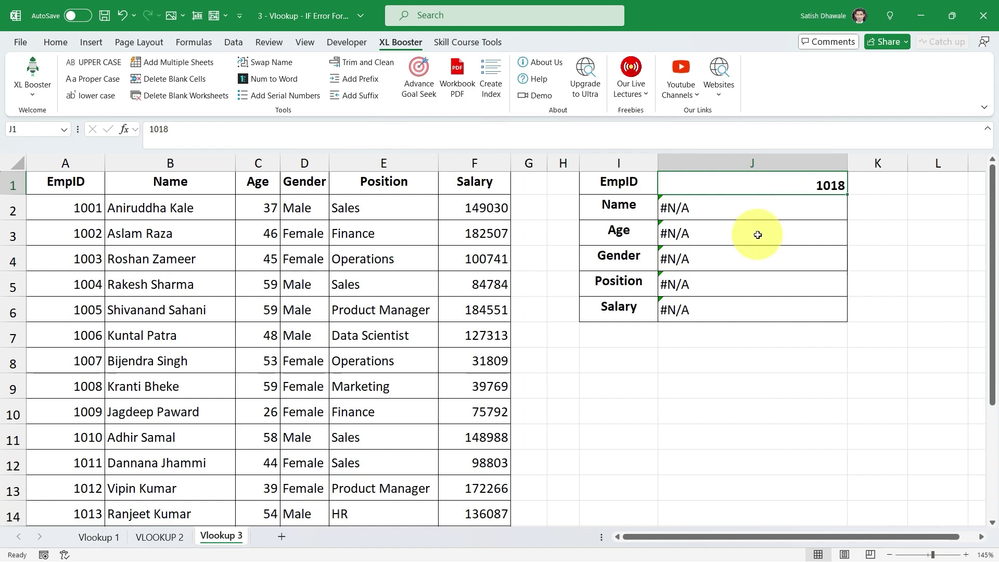
drag(760, 218, 747, 313)
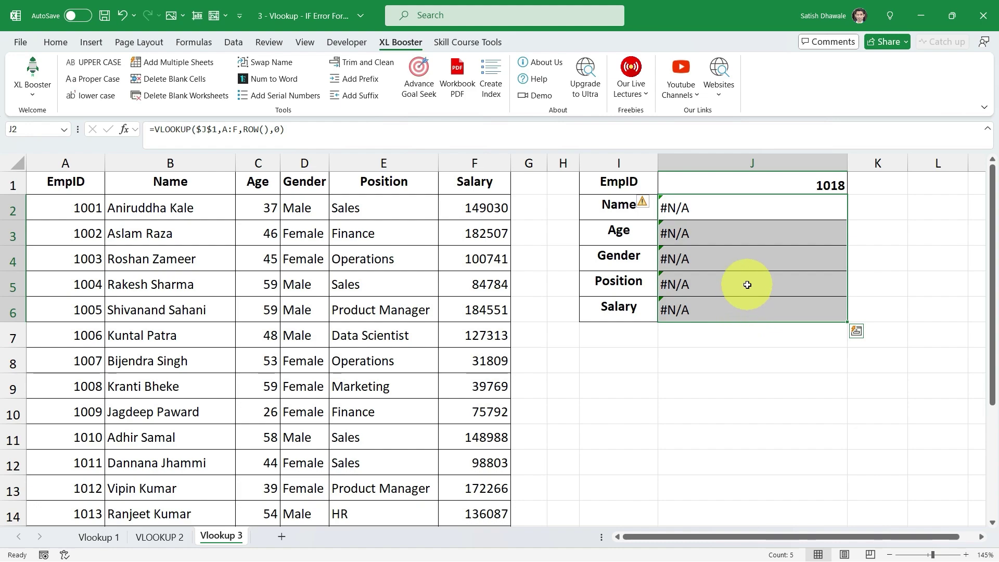
click(727, 207)
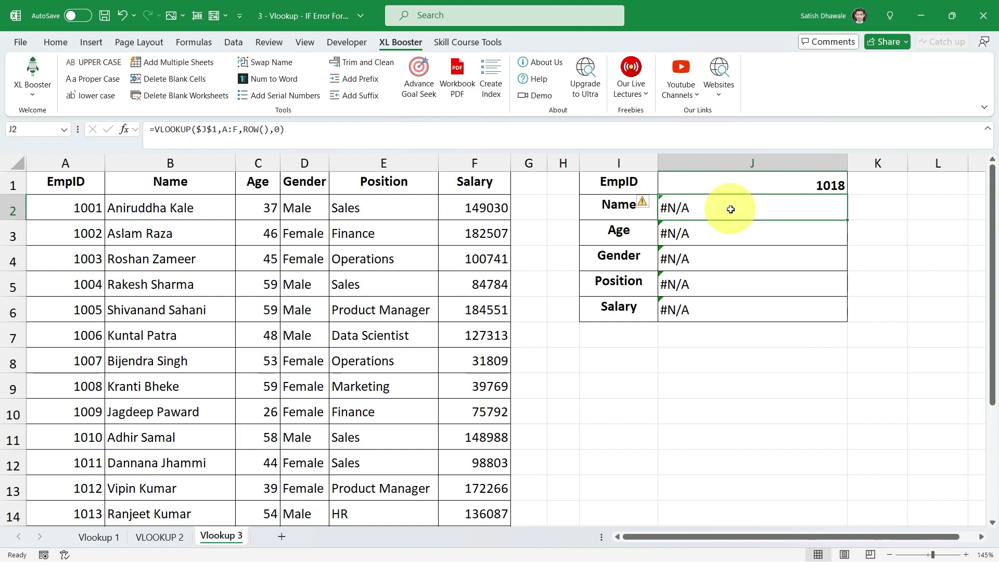
- Wrap J2's VLOOKUP in IFERROR with "Emp id is not available" as the fallback value
double_click(731, 209)
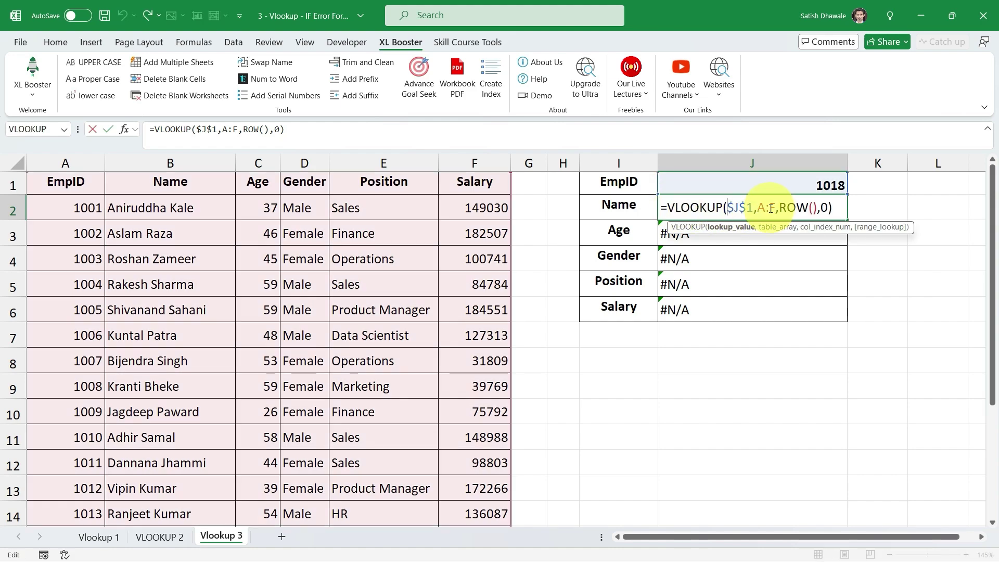
click(670, 209)
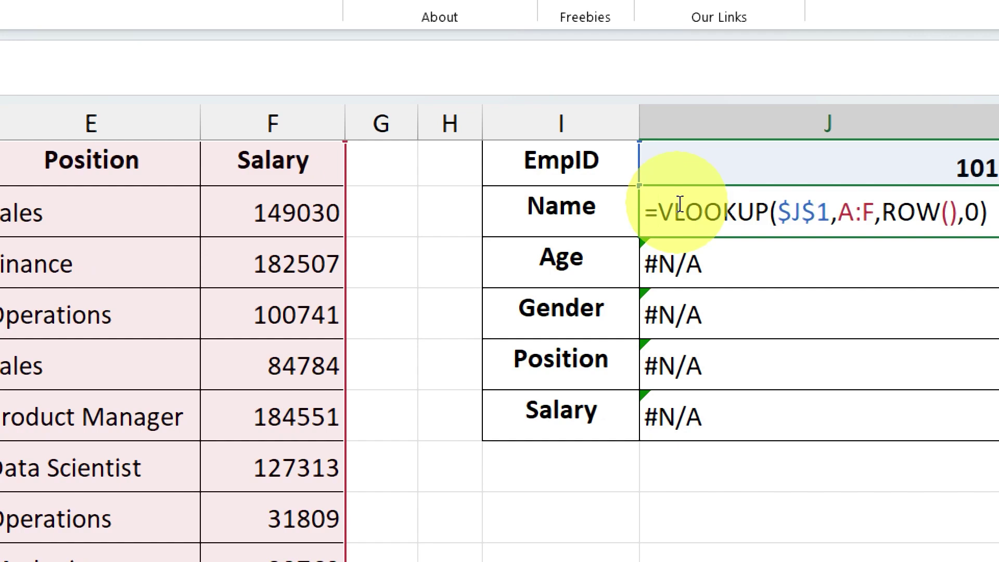
text(ife)
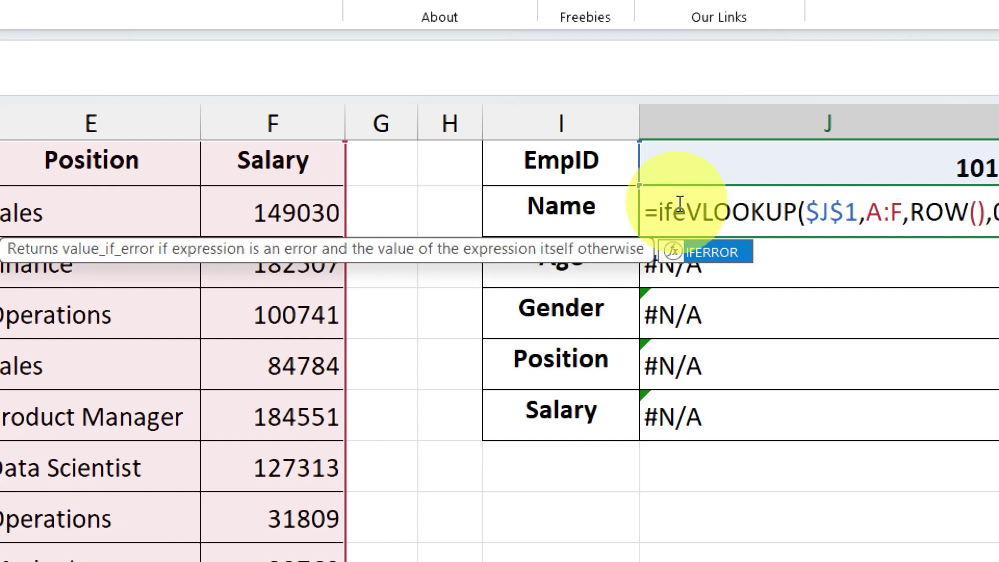
key(Tab)
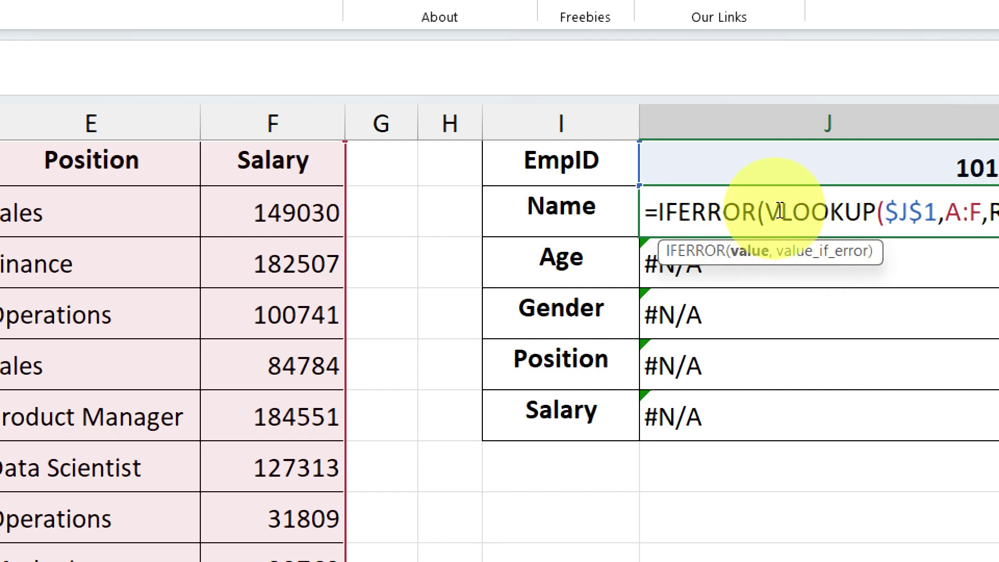
drag(764, 210, 986, 205)
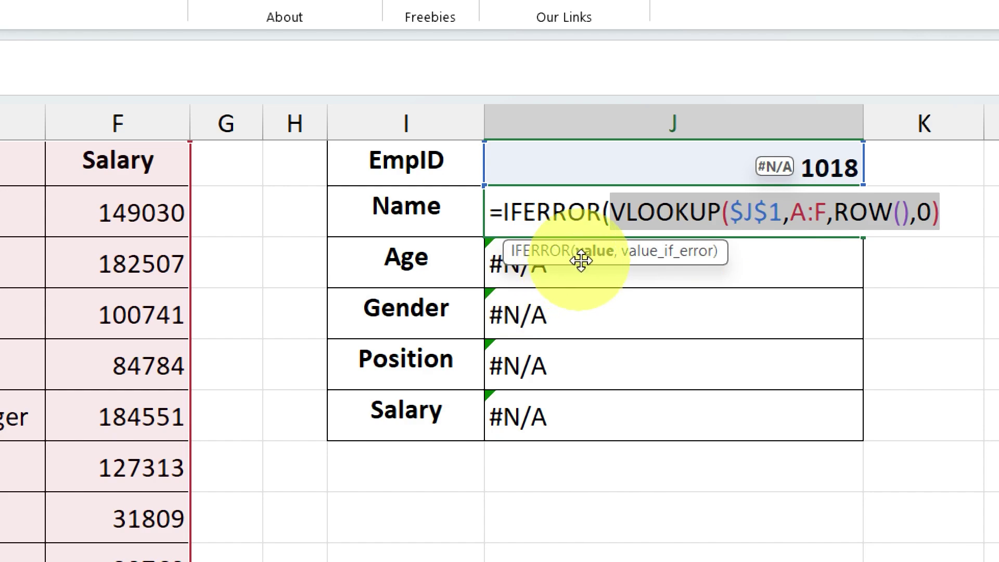
click(947, 218)
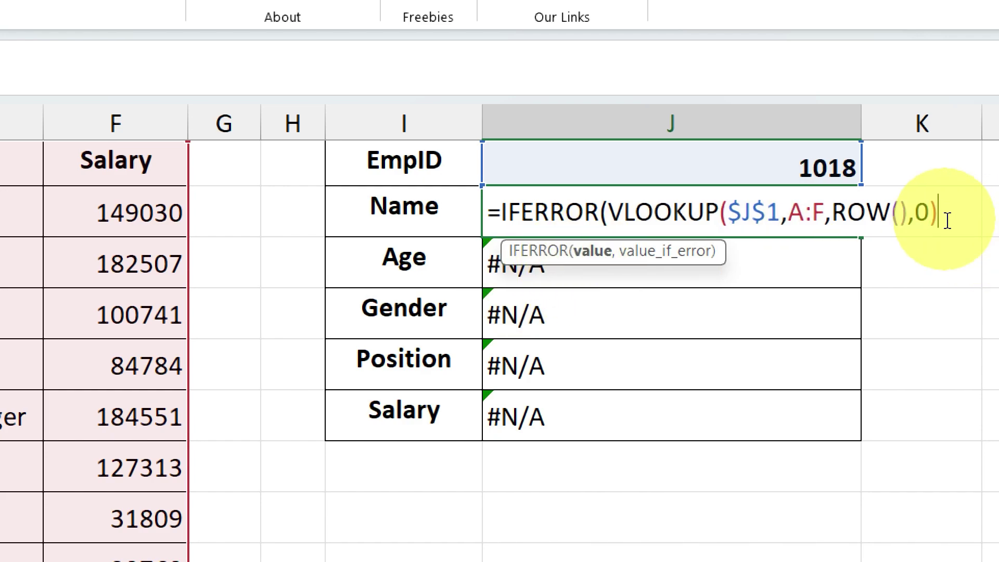
text(,)
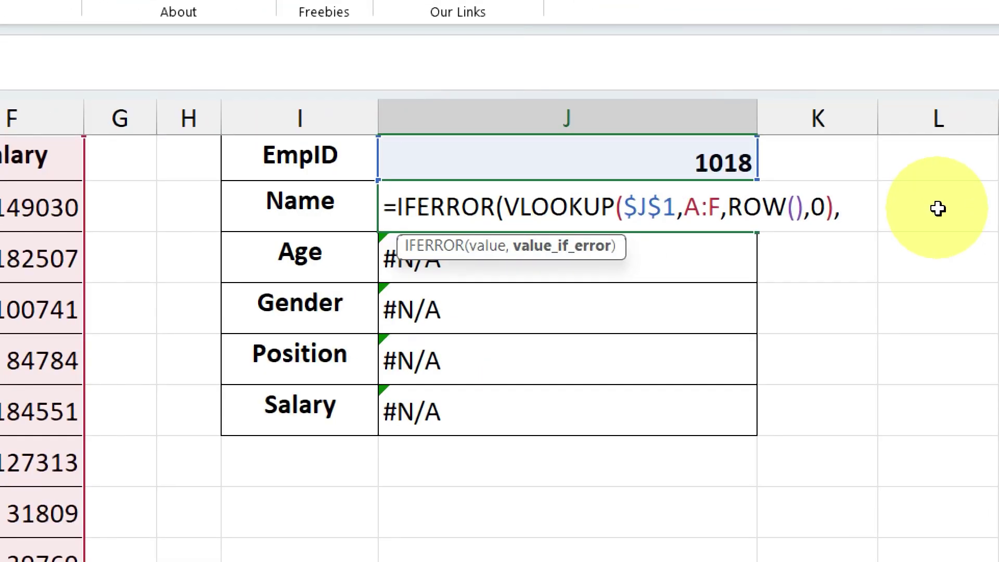
text("Emp id)
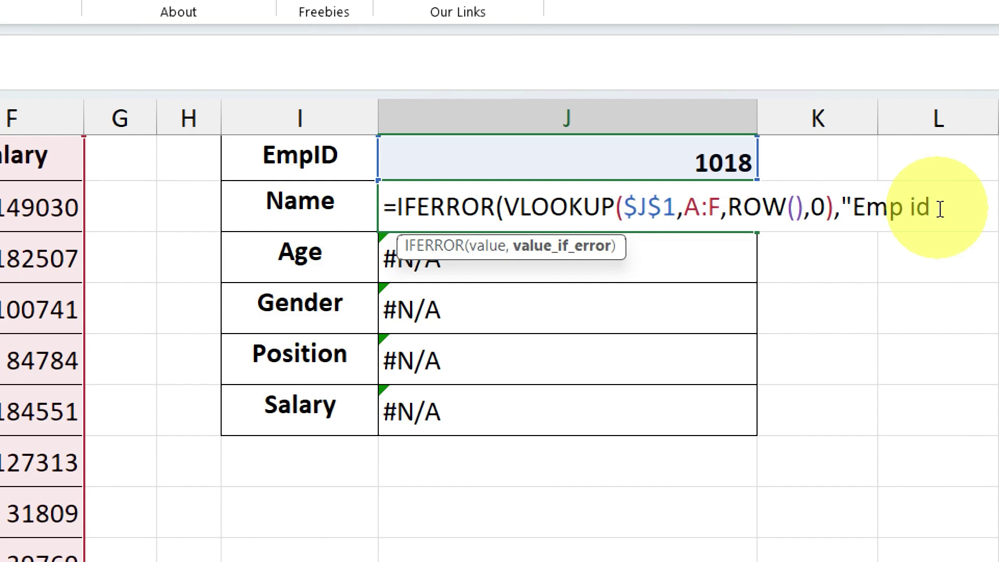
text( is not available)
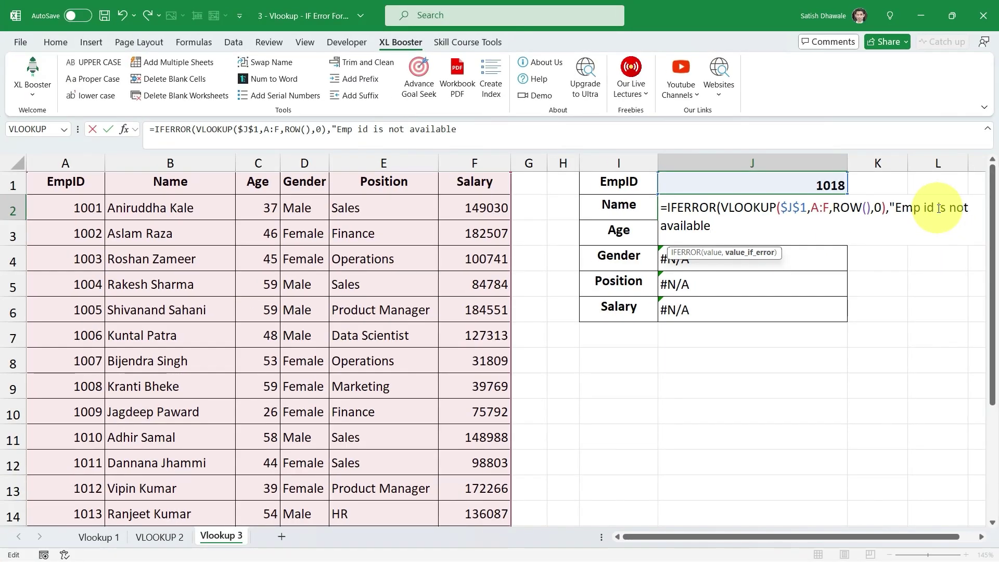
text("))
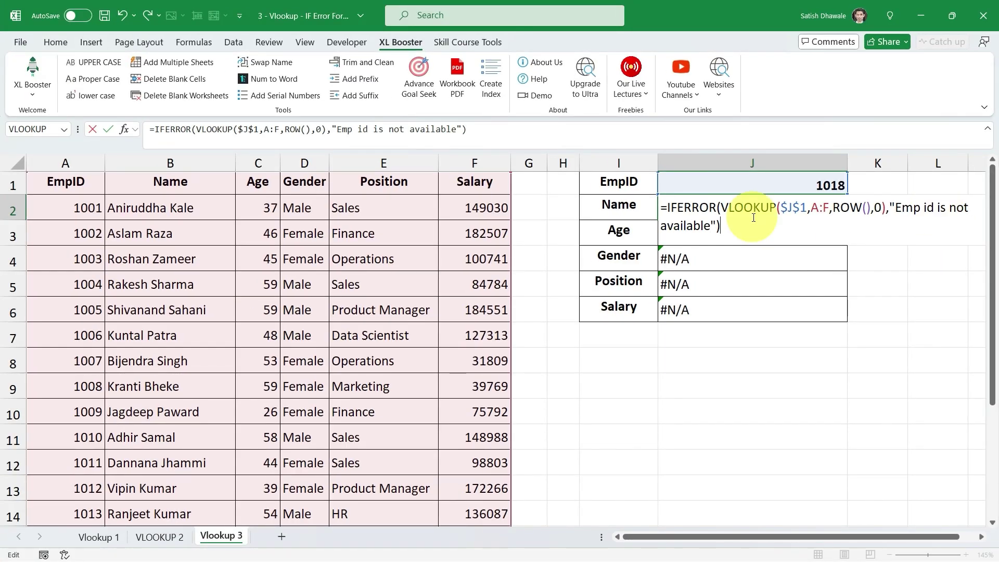
key(Return)
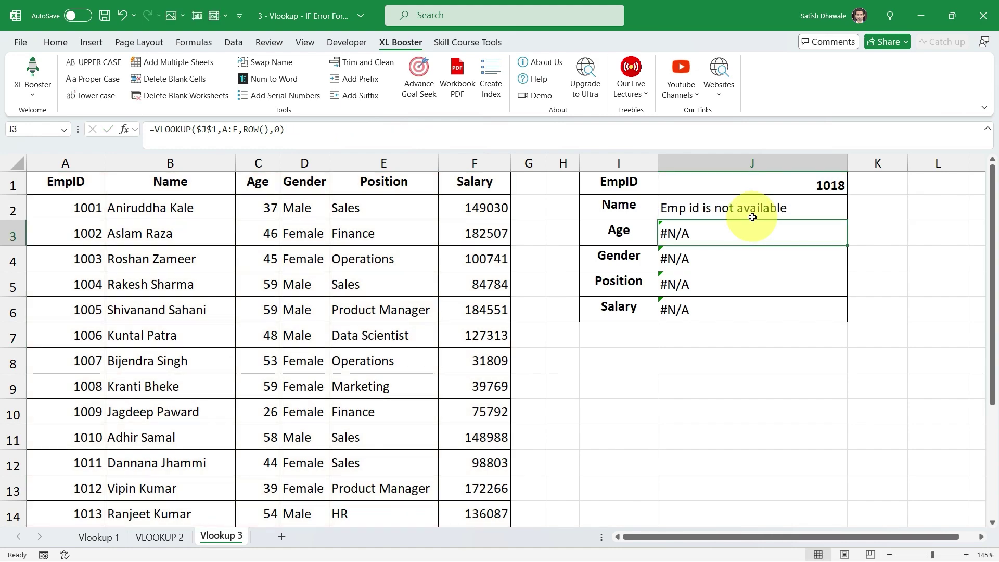
- Fill J2's IFERROR lookup formula down through J6 with Ctrl+D
click(752, 215)
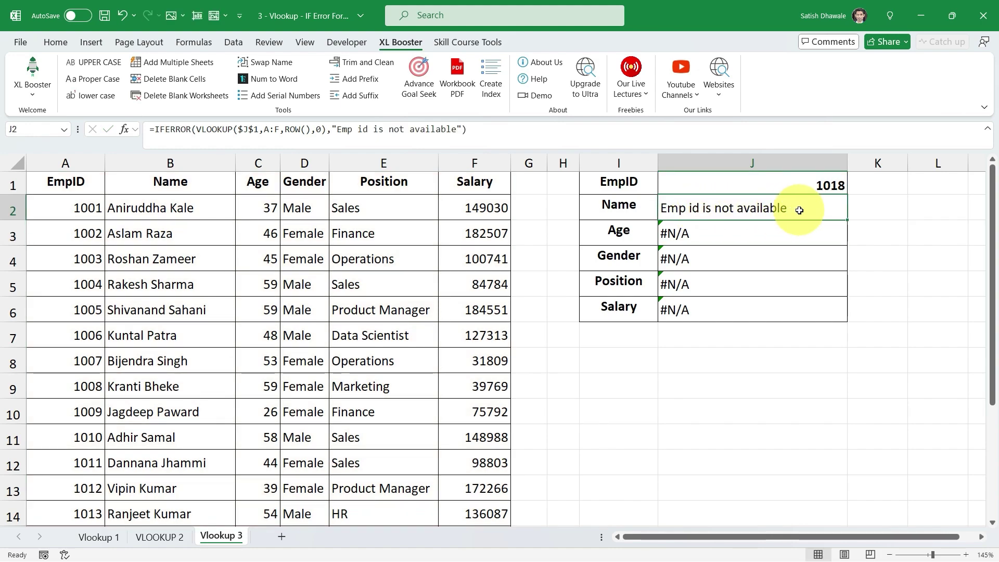
key(ctrl+shift+Down)
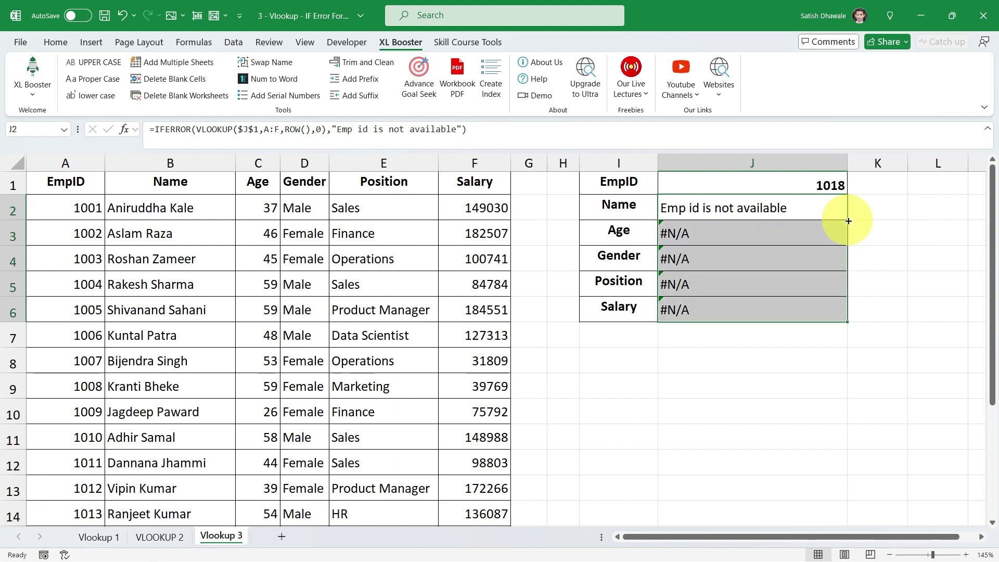
key(ctrl+d)
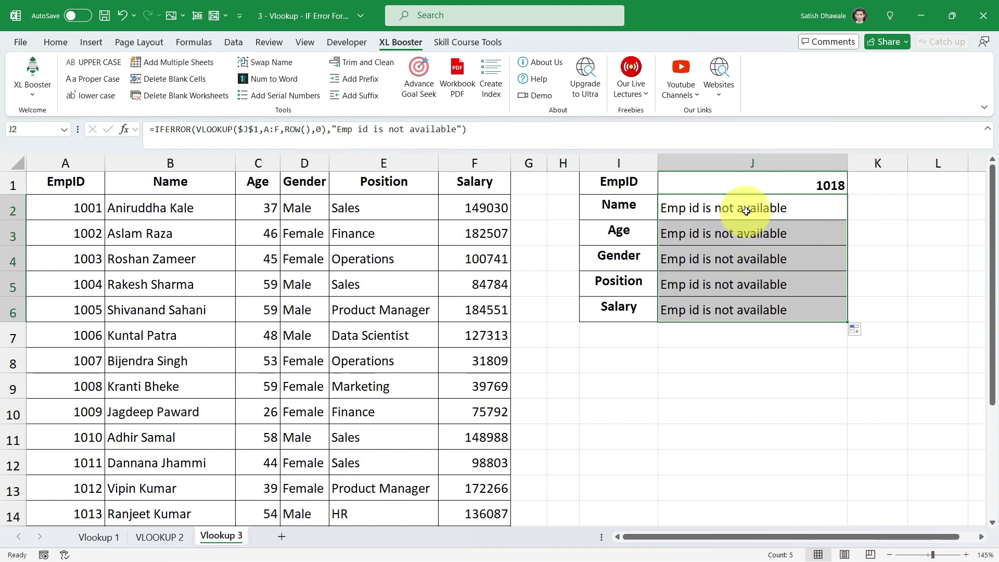
drag(746, 211, 758, 307)
- Test EmpID 1001 in J1 and review the returned details in J2:J6
click(791, 187)
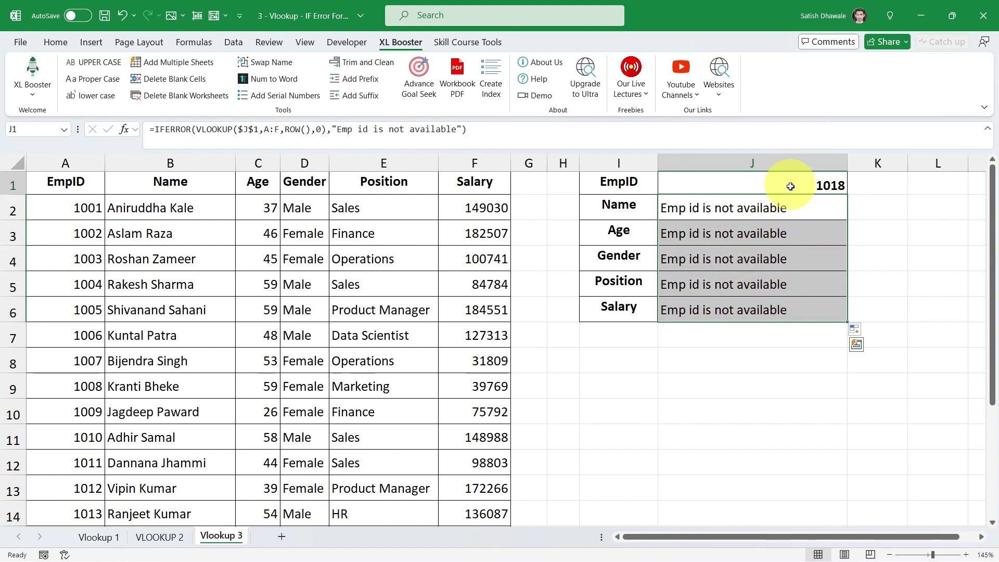
text(1001)
key(Return)
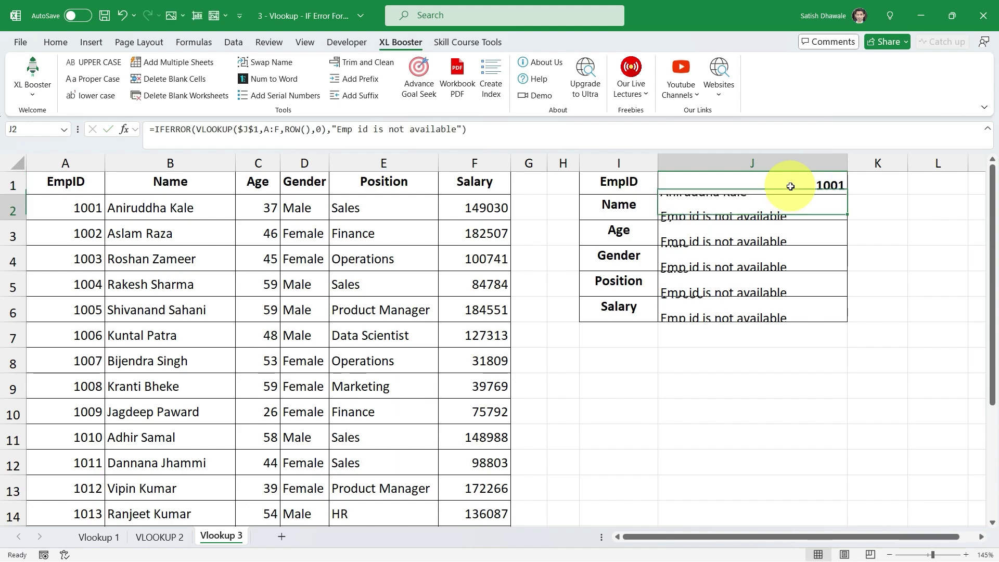
drag(783, 210, 778, 311)
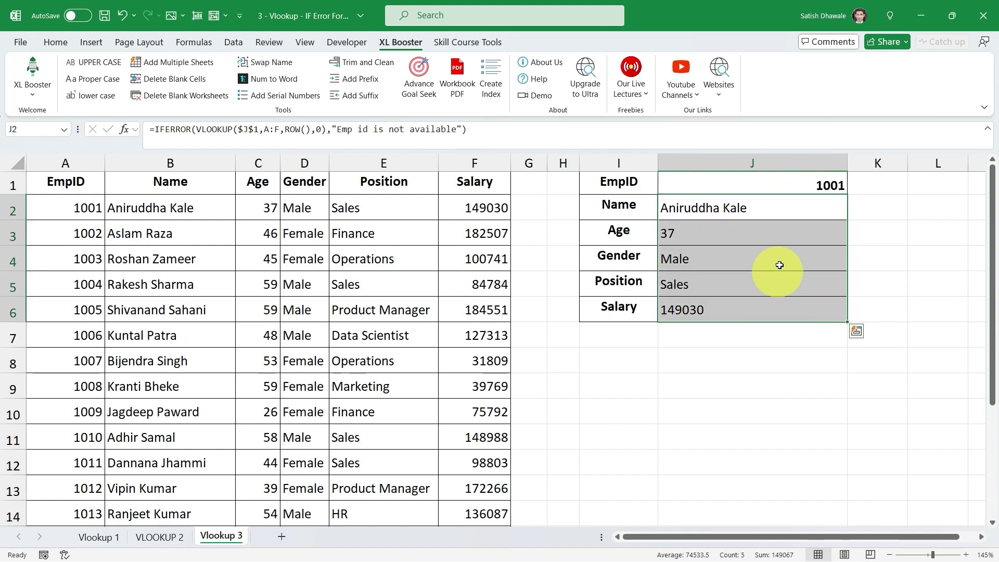
- Test the missing EmpID 1025, showing "Emp id is not available" in every row
click(791, 187)
text(101)
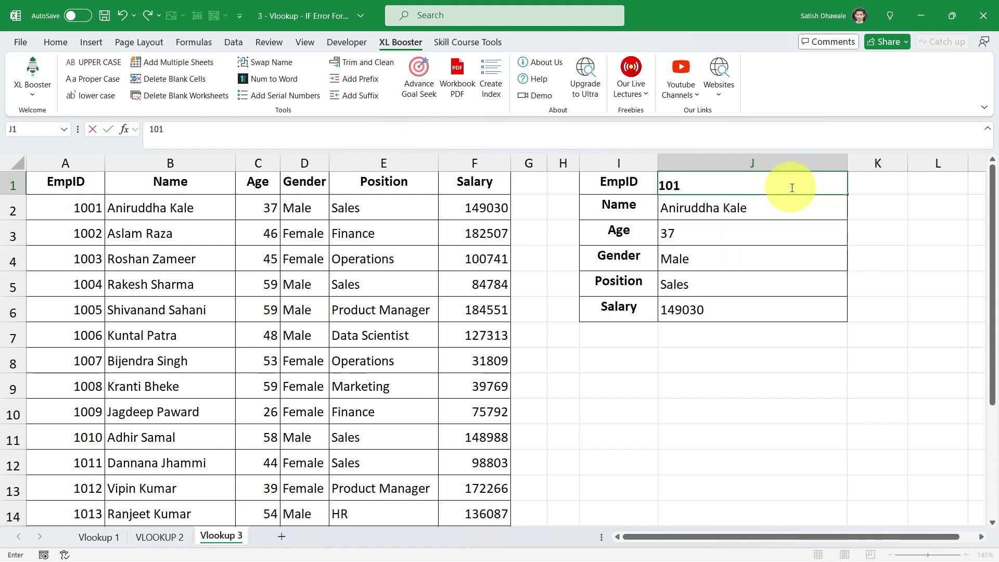
text(25)
key(BackSpace)
key(BackSpace)
key(BackSpace)
text(25)
key(Return)
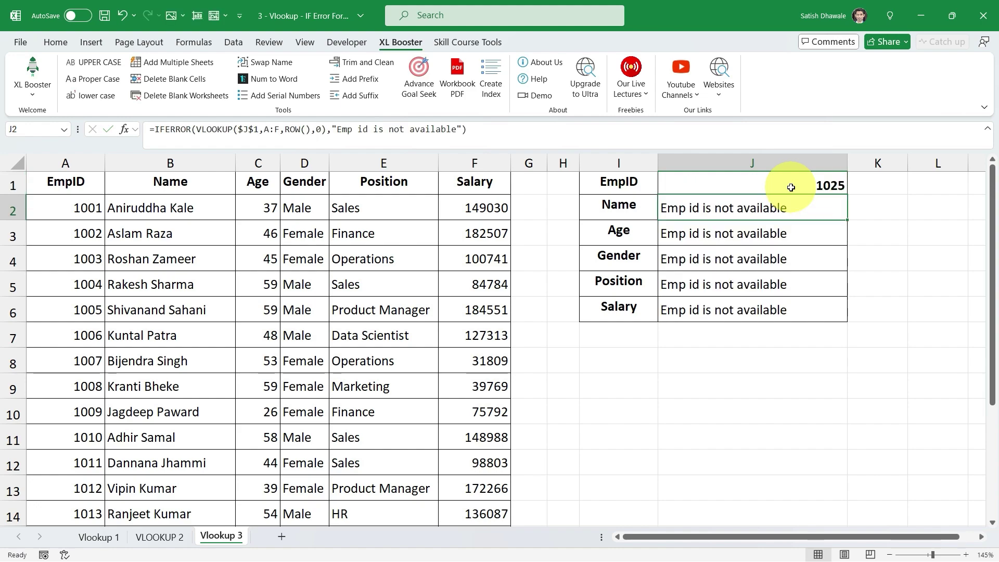
drag(771, 210, 746, 309)
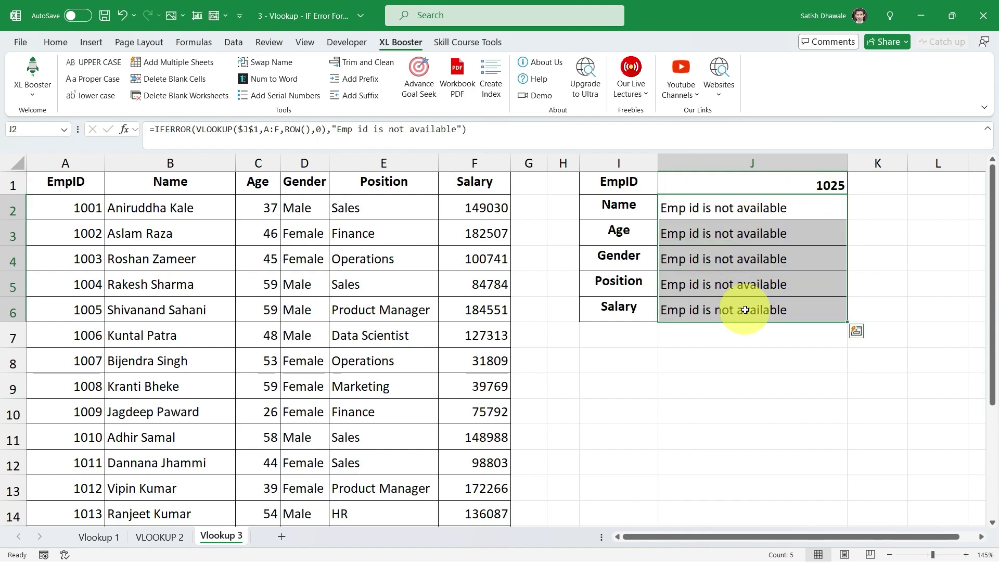
click(782, 231)
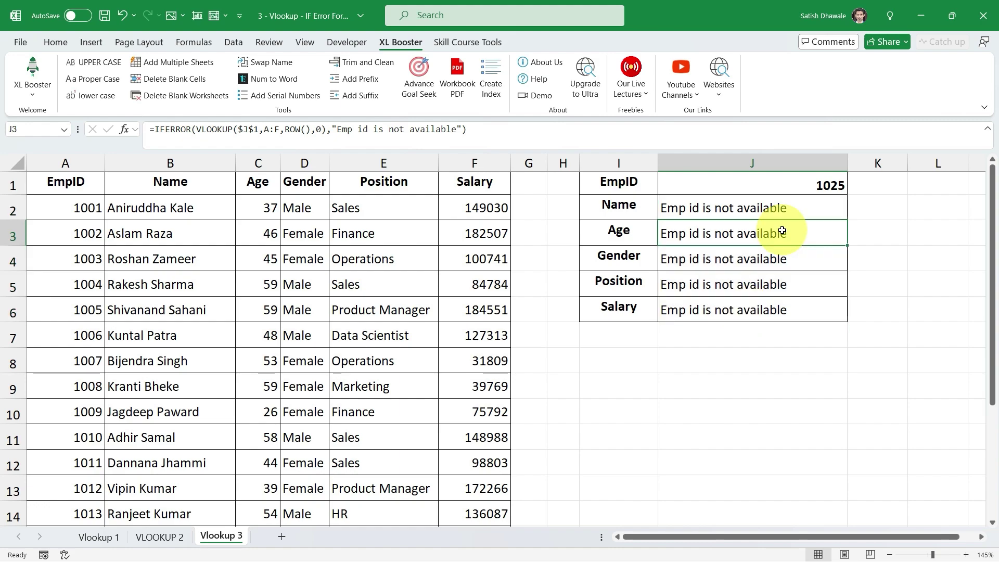